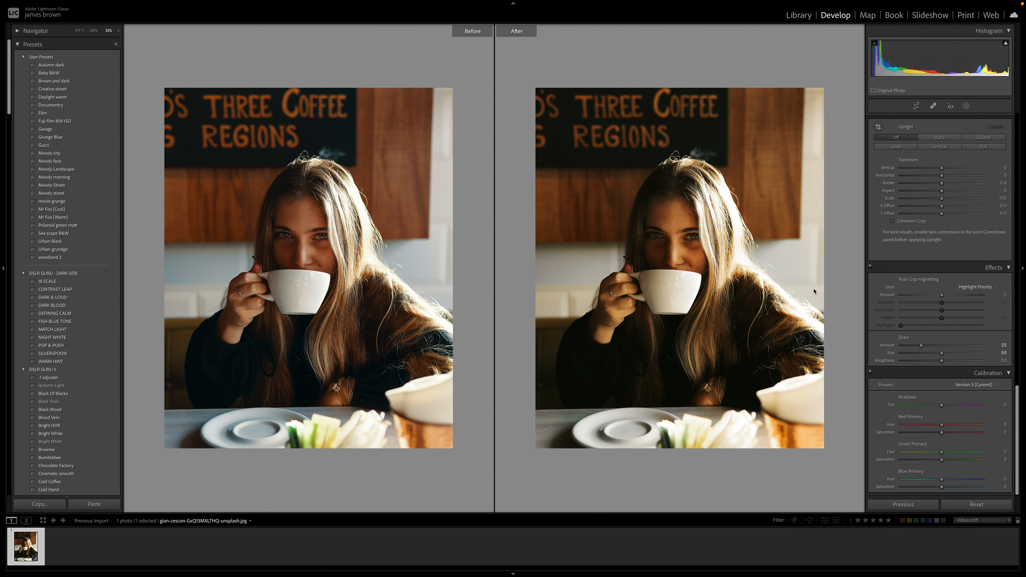
# Step: Reset all develop adjustments on the photo, and set the white balance to Temp +10 and Tint −10
pyautogui.press('y')
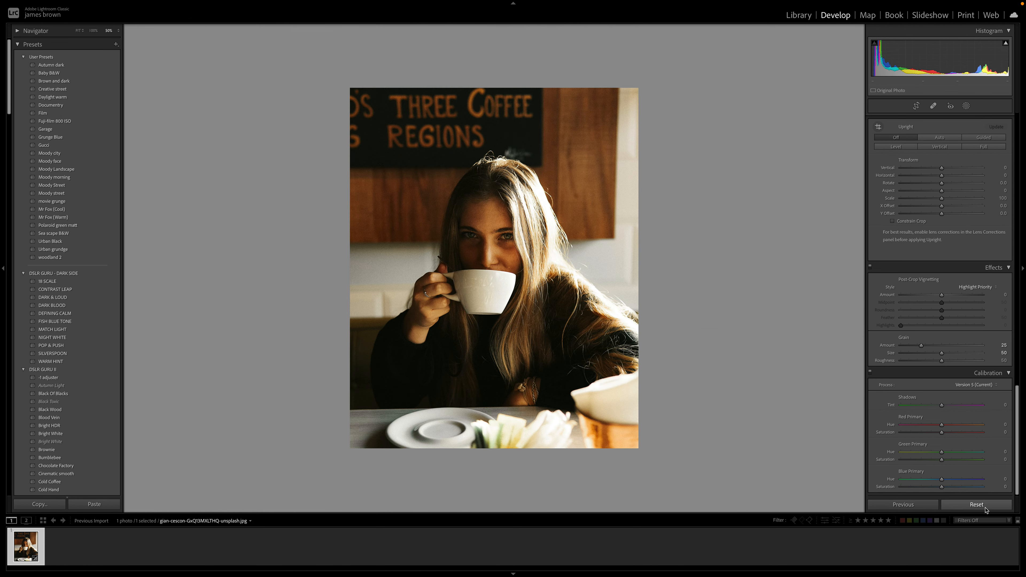
pyautogui.click(976, 504)
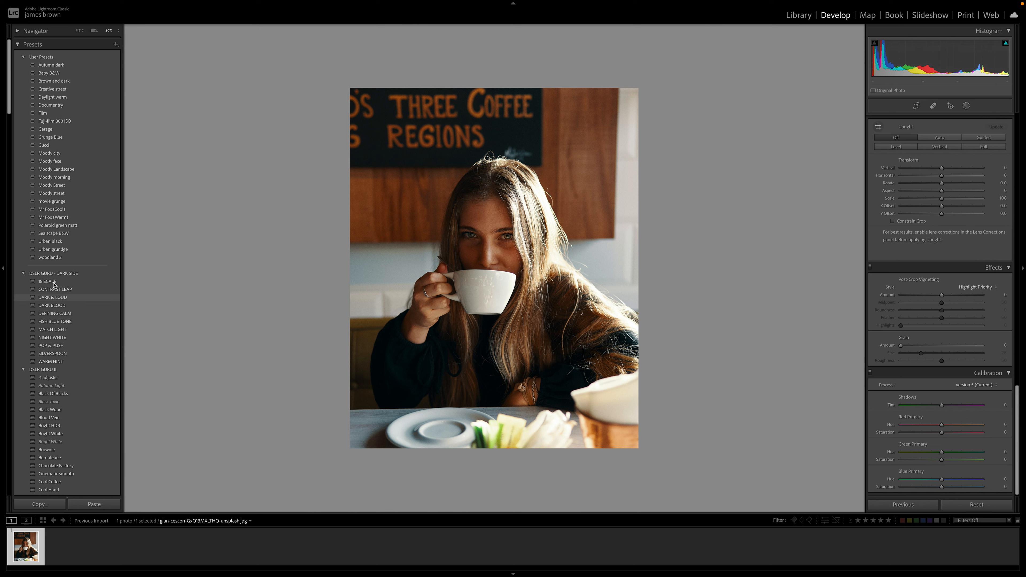
pyautogui.scroll(20, 965, 272)
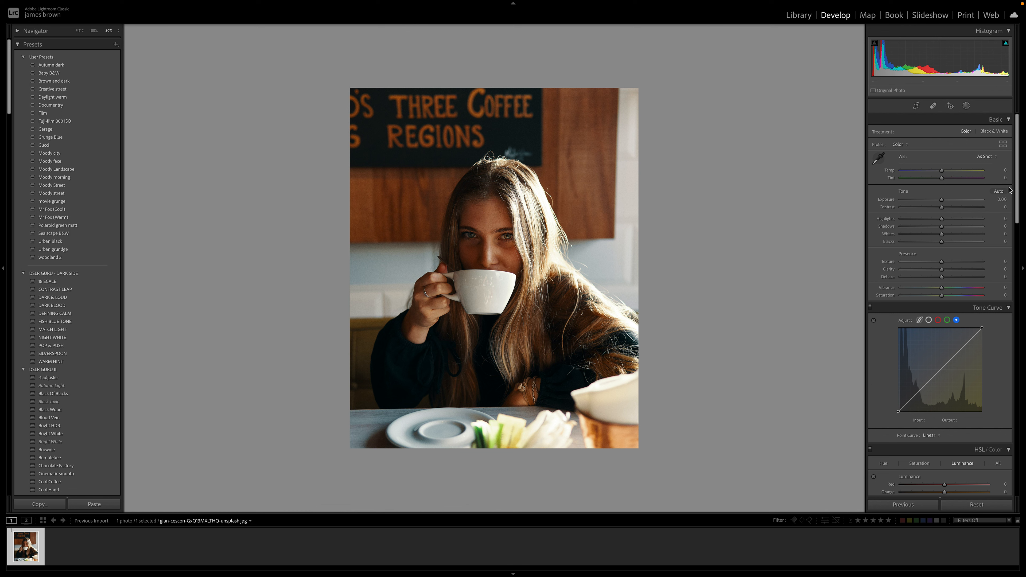
pyautogui.moveTo(942, 171); pyautogui.dragTo(937, 181)
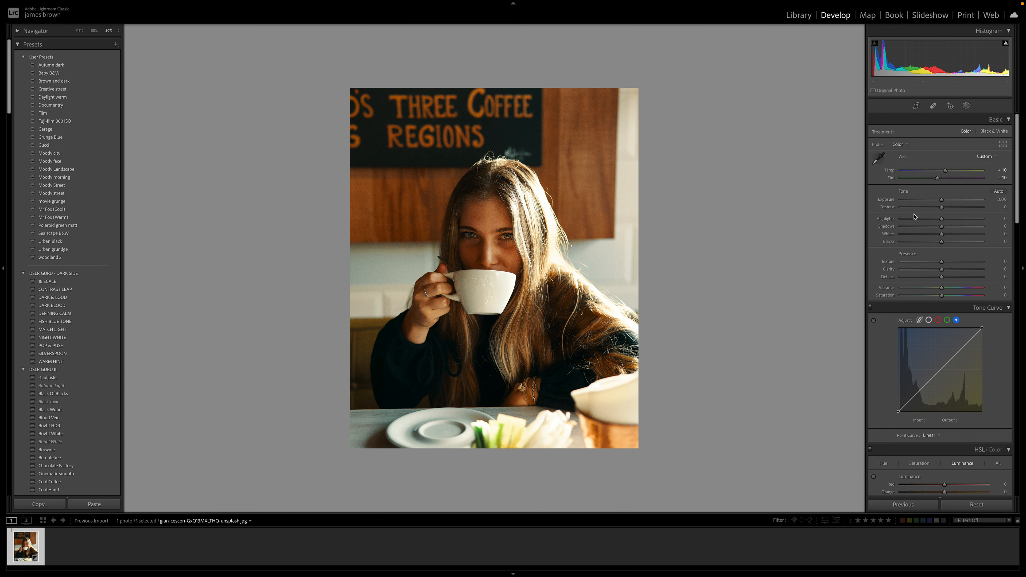
# Step: Set the tone values to Contrast −10, Highlights +10, Shadows −40, Whites −40 and Blacks +30
pyautogui.moveTo(941, 207); pyautogui.dragTo(938, 208)
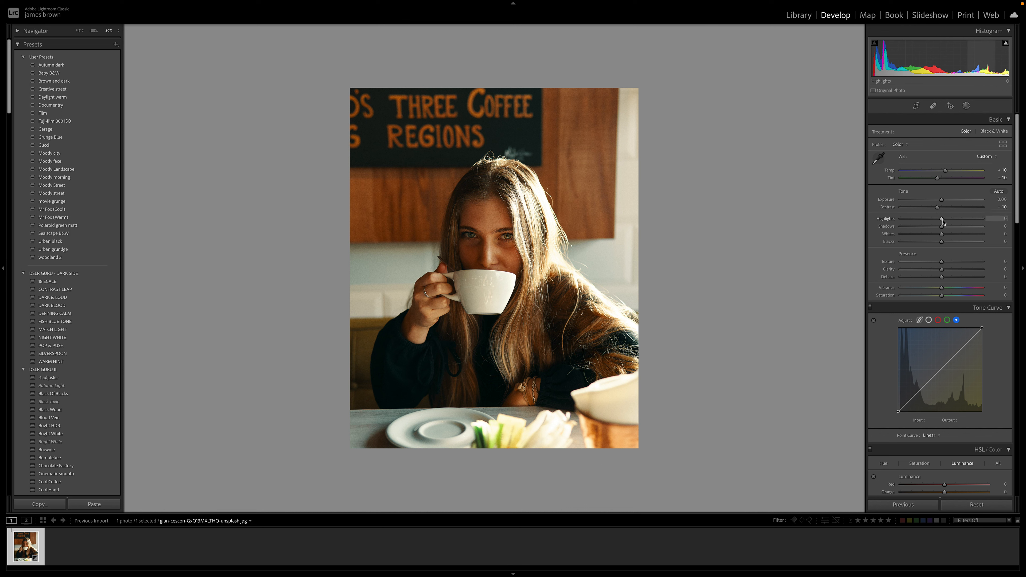
pyautogui.moveTo(942, 219); pyautogui.dragTo(927, 237)
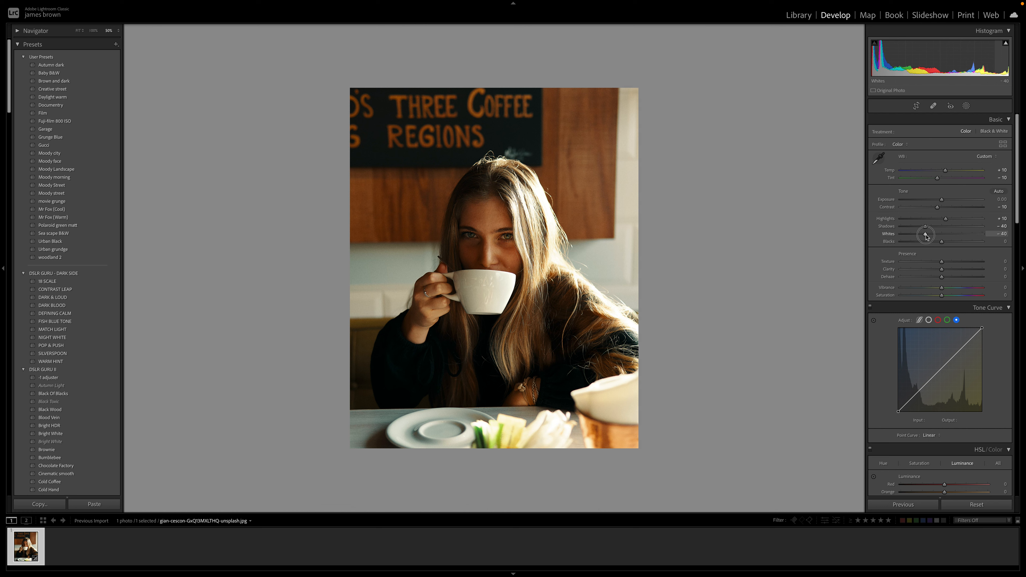
pyautogui.moveTo(925, 236); pyautogui.dragTo(954, 243)
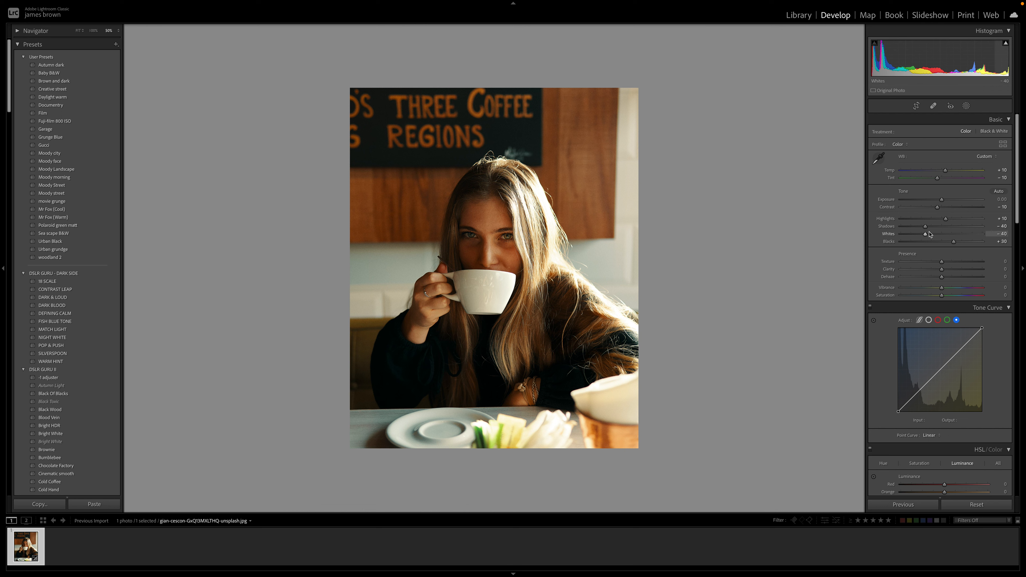
# Step: Set Clarity to −11 and Dehaze to +20 in the presence adjustments
pyautogui.scroll(-5, 961, 202)
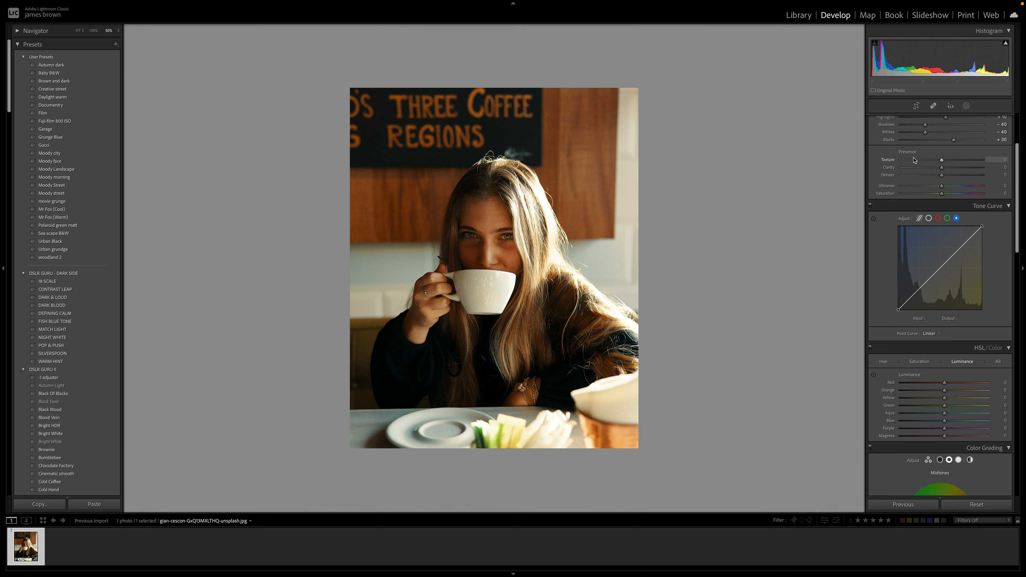
pyautogui.click(941, 168)
pyautogui.moveTo(941, 170); pyautogui.dragTo(936, 171)
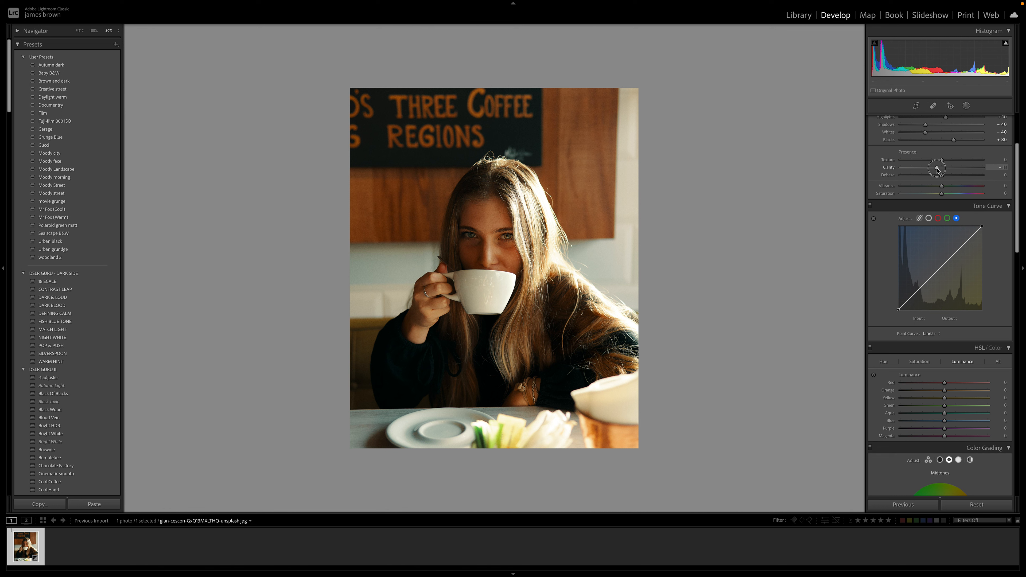
pyautogui.moveTo(937, 171); pyautogui.dragTo(937, 170)
pyautogui.click(941, 176)
pyautogui.moveTo(942, 178); pyautogui.dragTo(950, 177)
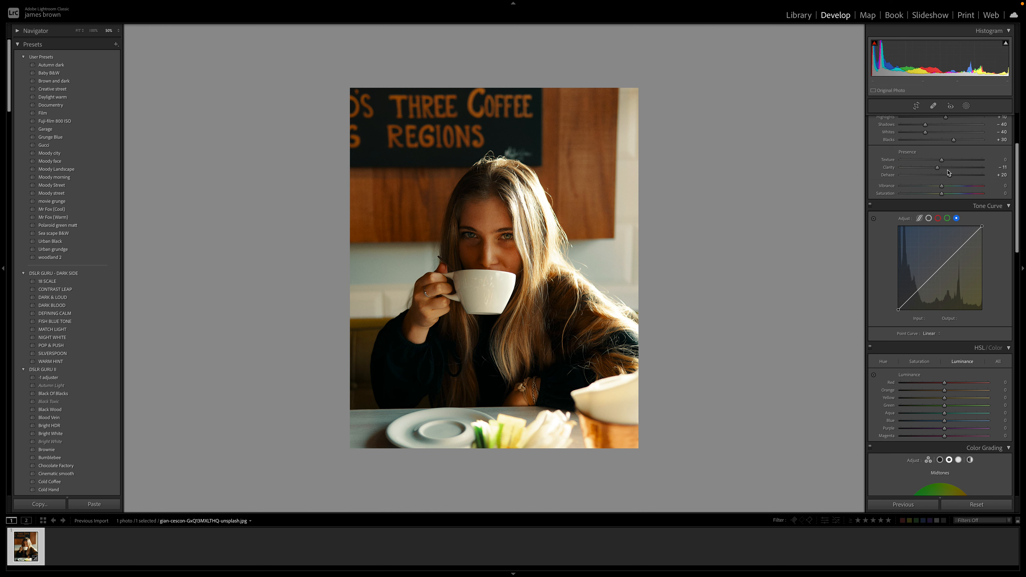
pyautogui.scroll(4, 948, 172)
pyautogui.moveTo(950, 249)
pyautogui.mouseDown()
pyautogui.moveTo(914, 249)
pyautogui.moveTo(949, 248)
pyautogui.mouseUp()
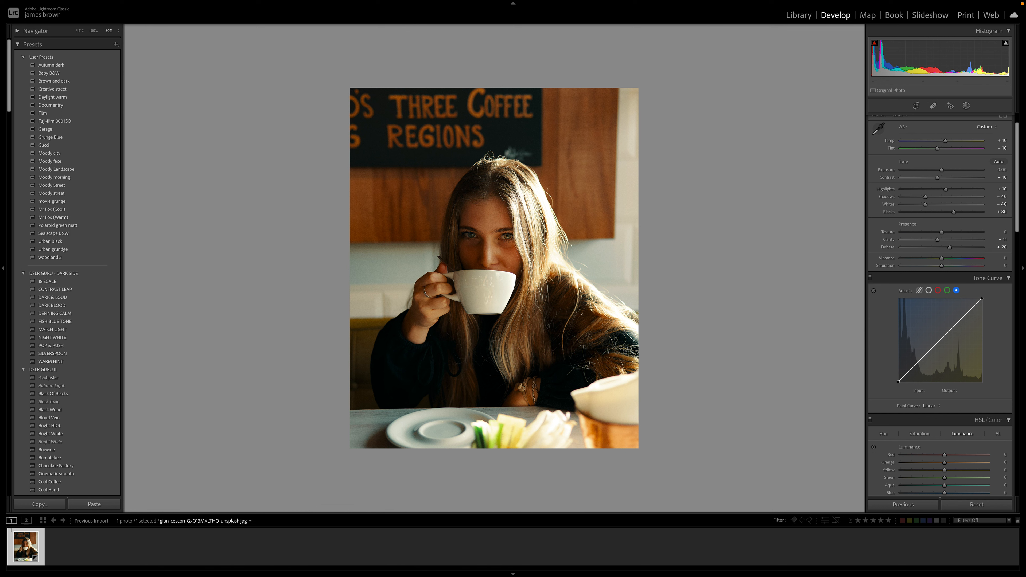
# Step: Set Vibrance to +29 and Saturation to −20, and compare the photo before and after
pyautogui.scroll(-2, 967, 275)
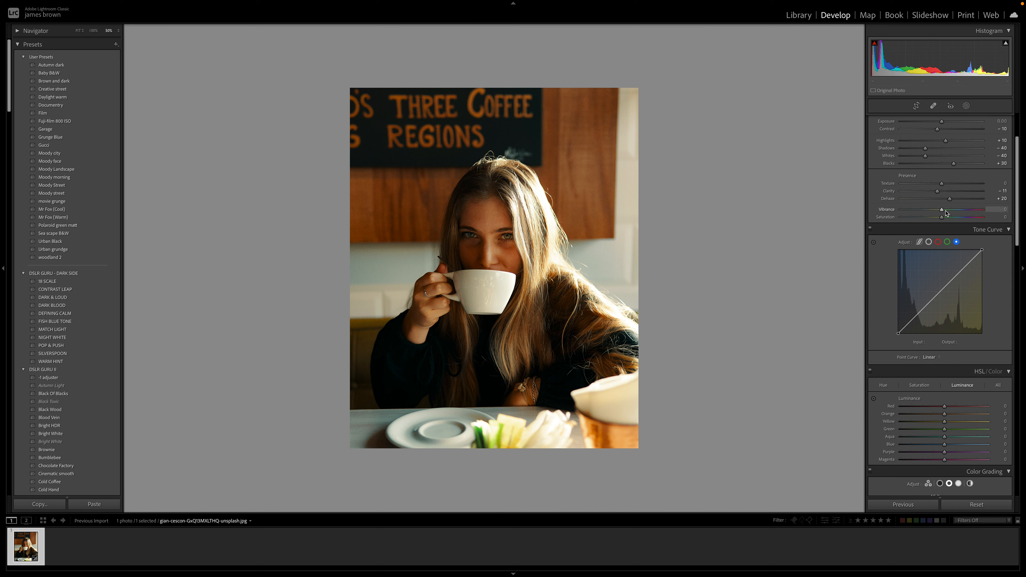
pyautogui.moveTo(941, 211)
pyautogui.mouseDown()
pyautogui.moveTo(953, 210)
pyautogui.moveTo(935, 220)
pyautogui.mouseUp()
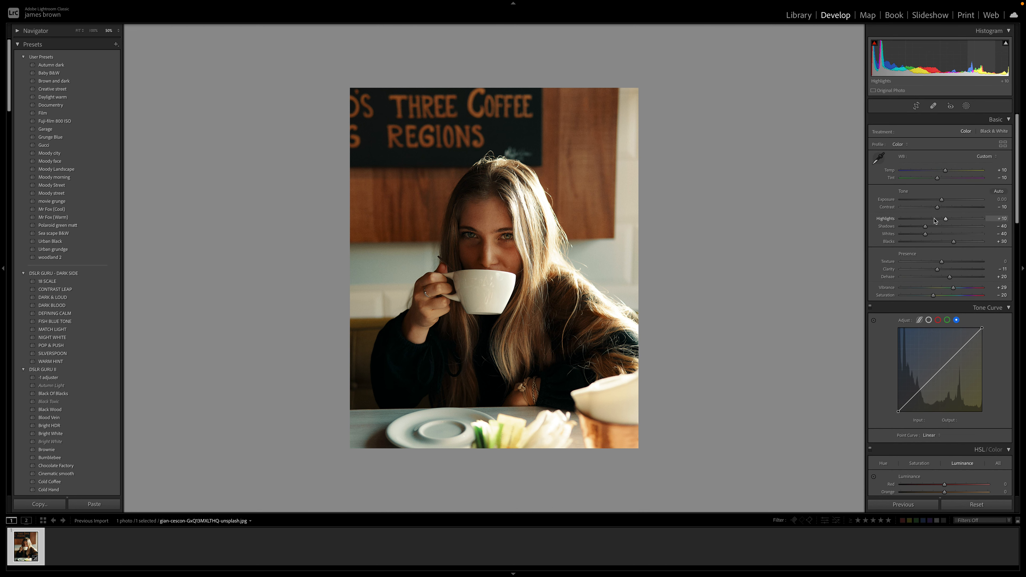
pyautogui.press('y')
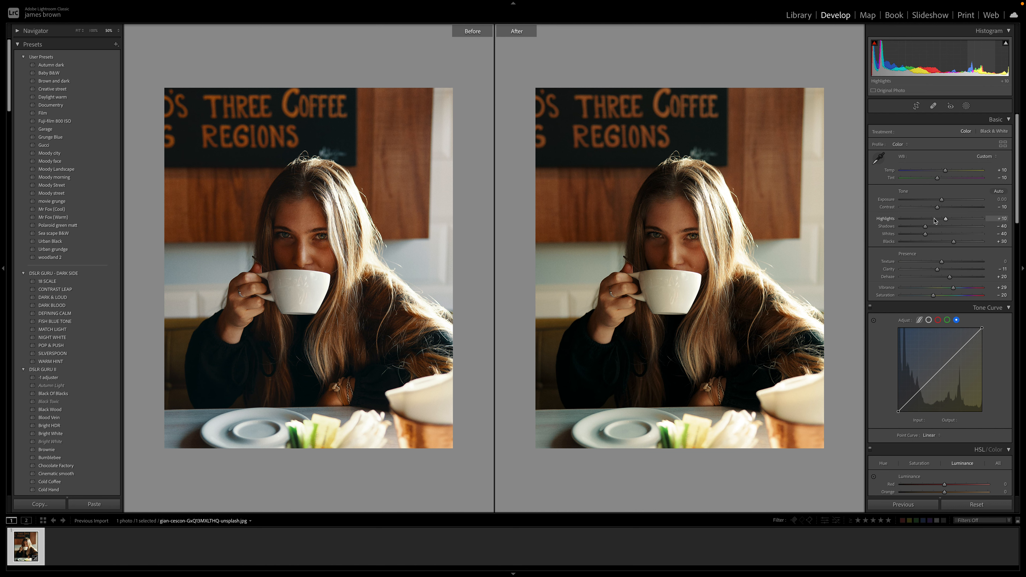
pyautogui.press('y')
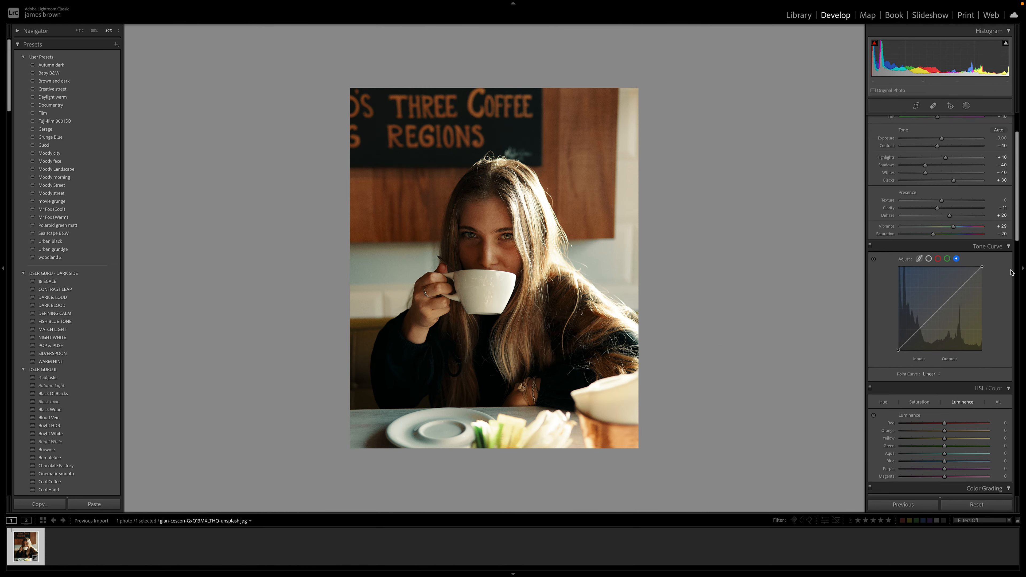
# Step: Add highlight, midtone and shadow points to the RGB point curve and lift its black point to fade the shadows
pyautogui.scroll(-3, 934, 220)
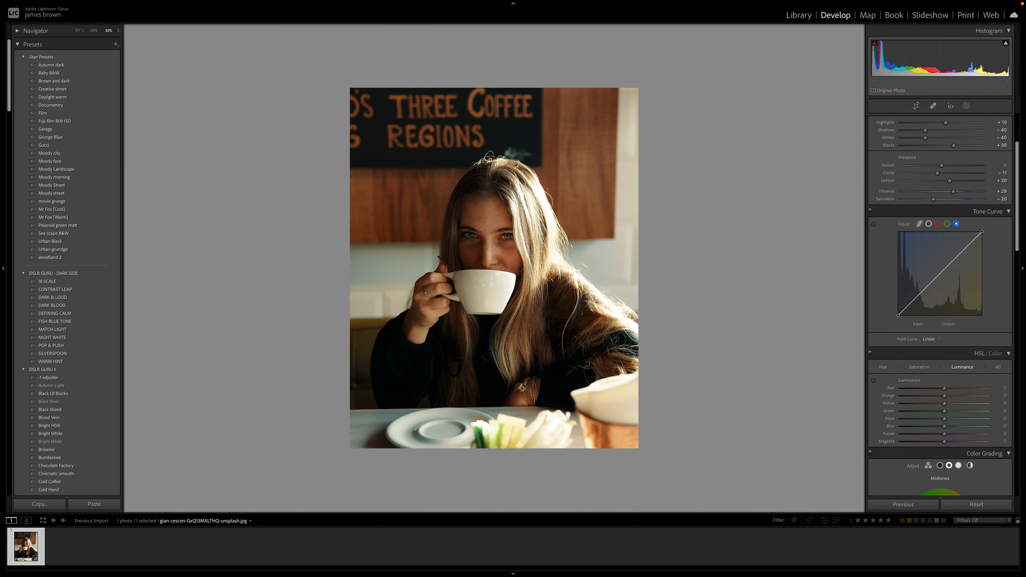
pyautogui.scroll(-1, 1010, 282)
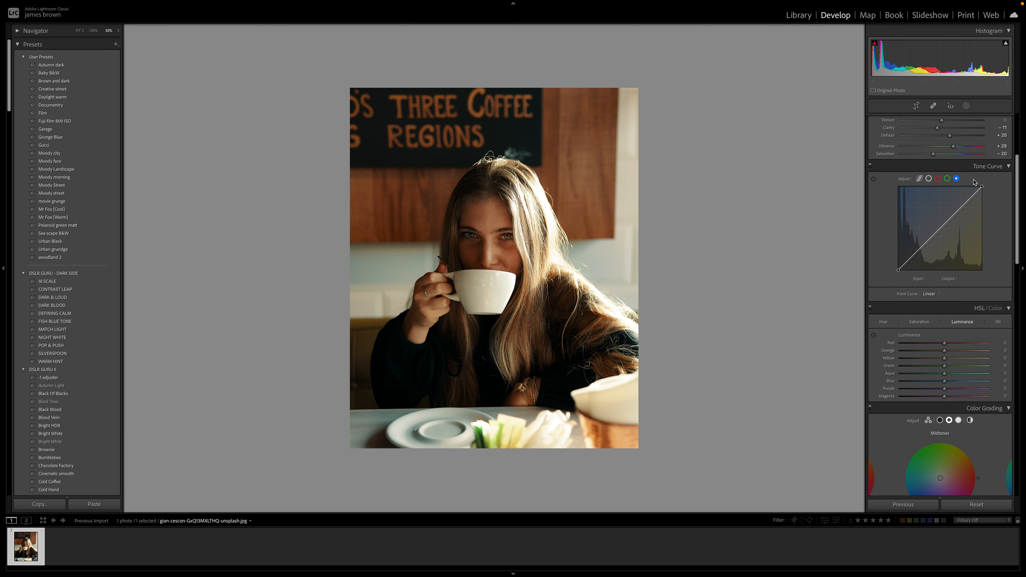
pyautogui.click(928, 179)
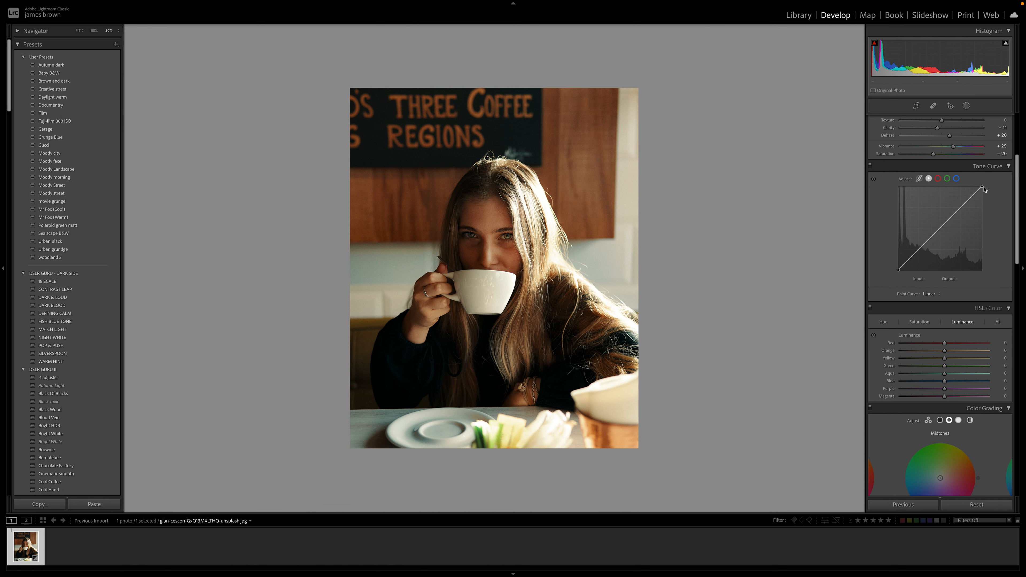
pyautogui.click(961, 207)
pyautogui.click(941, 229)
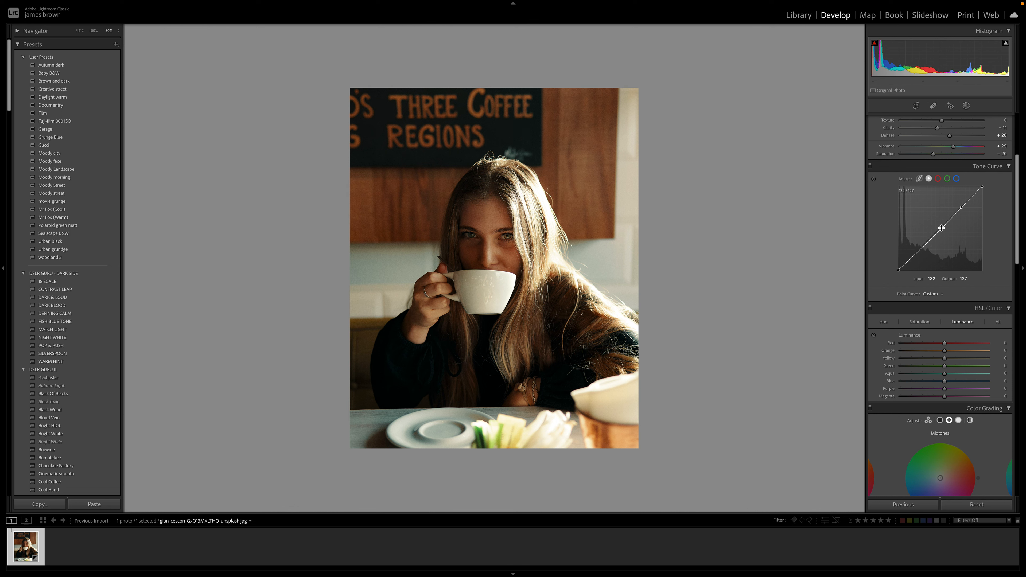
pyautogui.click(917, 249)
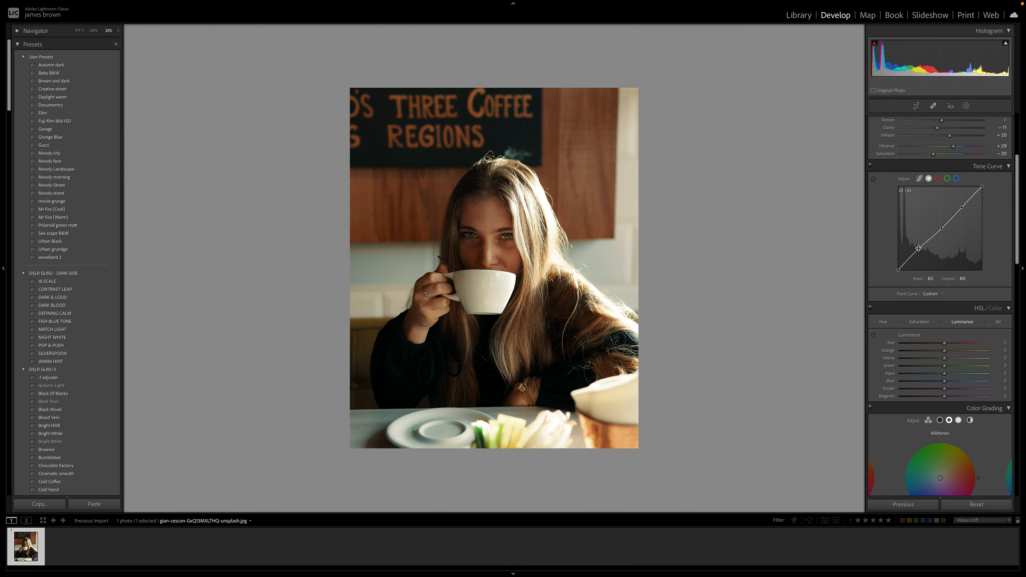
pyautogui.moveTo(898, 271); pyautogui.dragTo(891, 266)
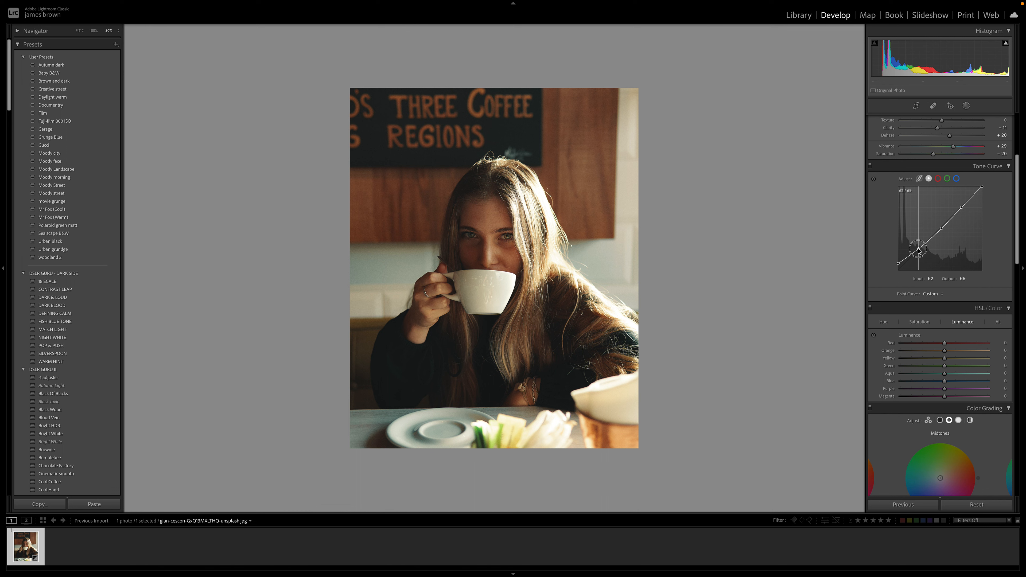
# Step: Shape the RGB curve into a gentle S: lower the midtones slightly, raise the highlights, and place the shadow point at about input 60, output 62
pyautogui.moveTo(918, 251); pyautogui.dragTo(918, 252)
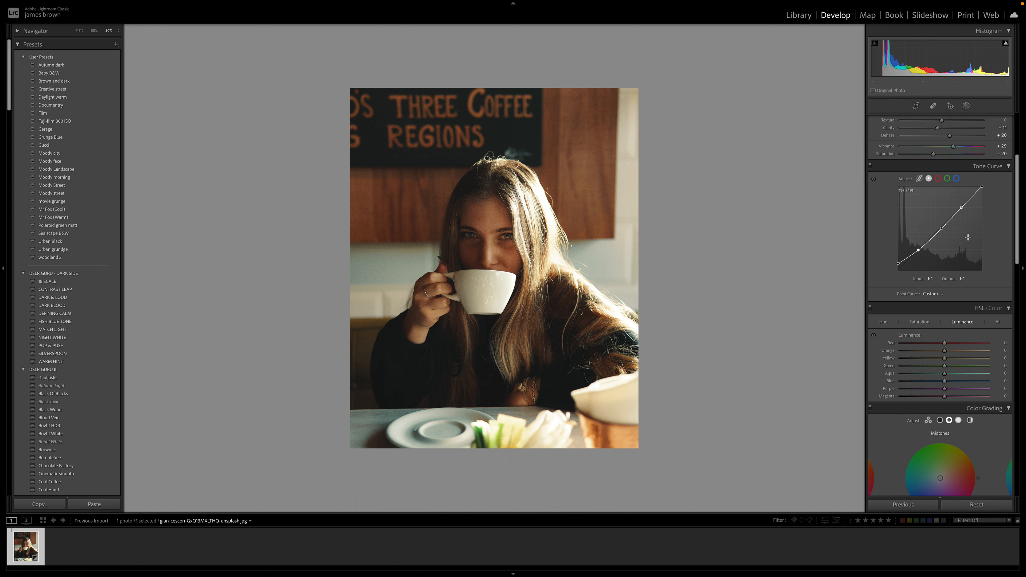
pyautogui.click(941, 229)
pyautogui.doubleClick(941, 231)
pyautogui.moveTo(961, 209); pyautogui.dragTo(961, 208)
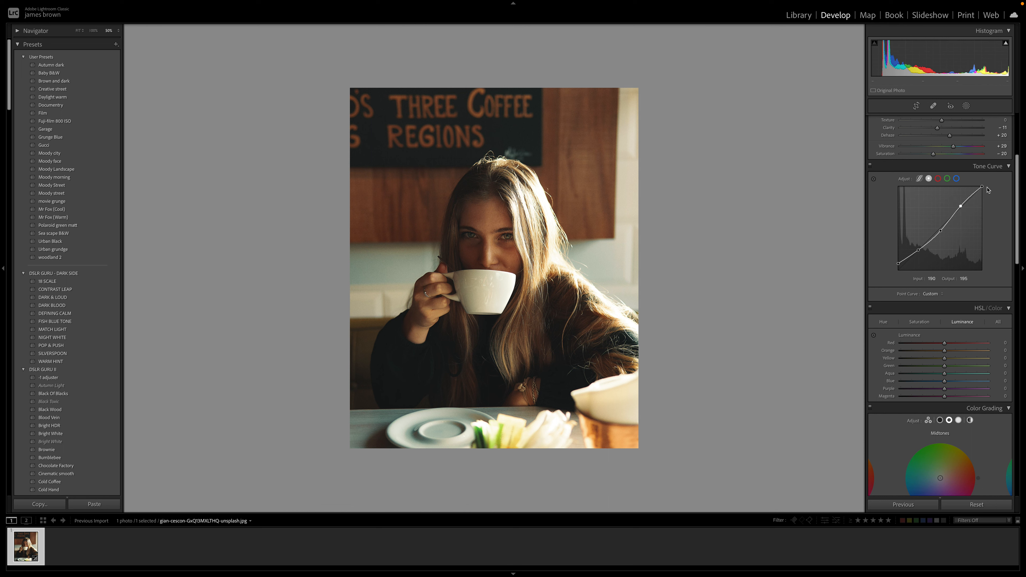
pyautogui.moveTo(961, 206); pyautogui.dragTo(958, 206)
pyautogui.moveTo(917, 249); pyautogui.dragTo(918, 252)
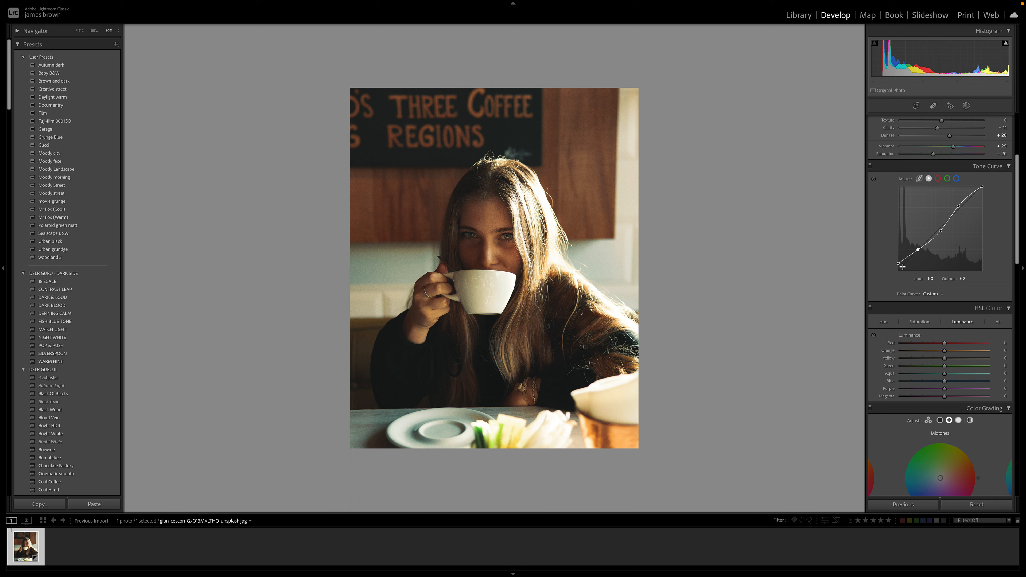
# Step: Toggle the tone curve adjustments off and on repeatedly to compare their effect on the photo
pyautogui.click(869, 166)
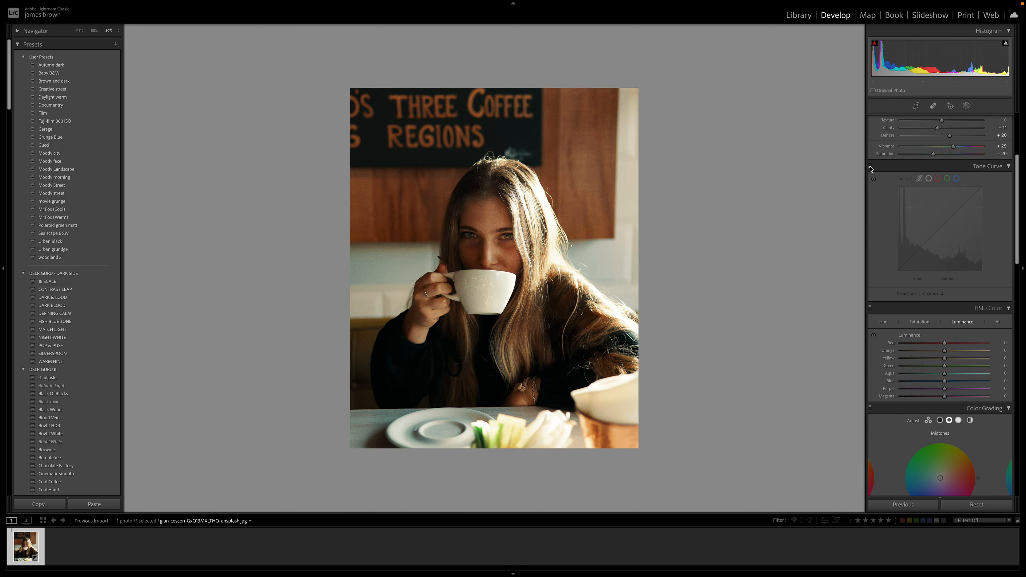
pyautogui.click(870, 167)
pyautogui.click(870, 166)
pyautogui.click(870, 166)
pyautogui.click(869, 166)
pyautogui.click(870, 166)
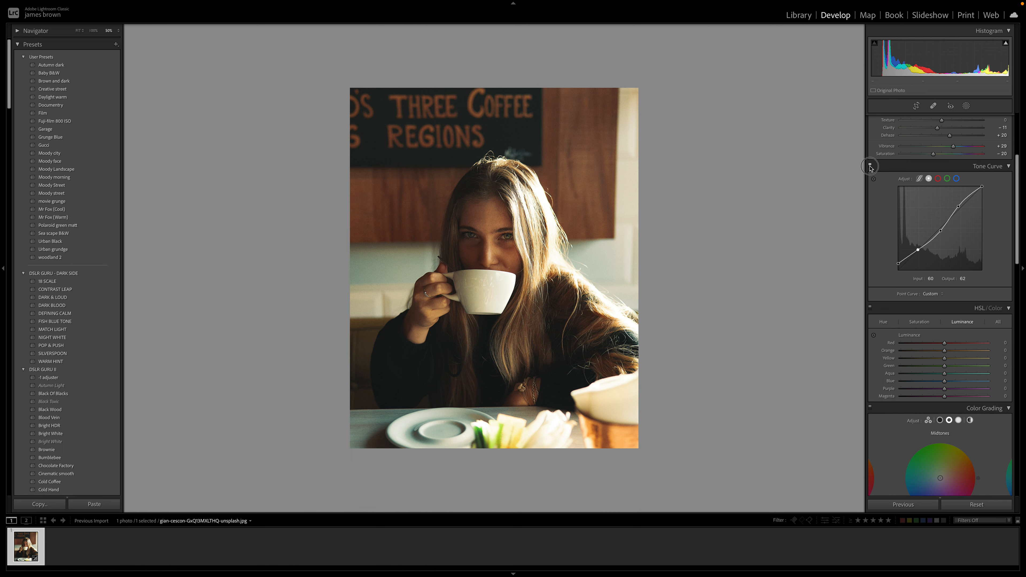
pyautogui.click(870, 166)
pyautogui.click(869, 166)
pyautogui.scroll(3, 904, 179)
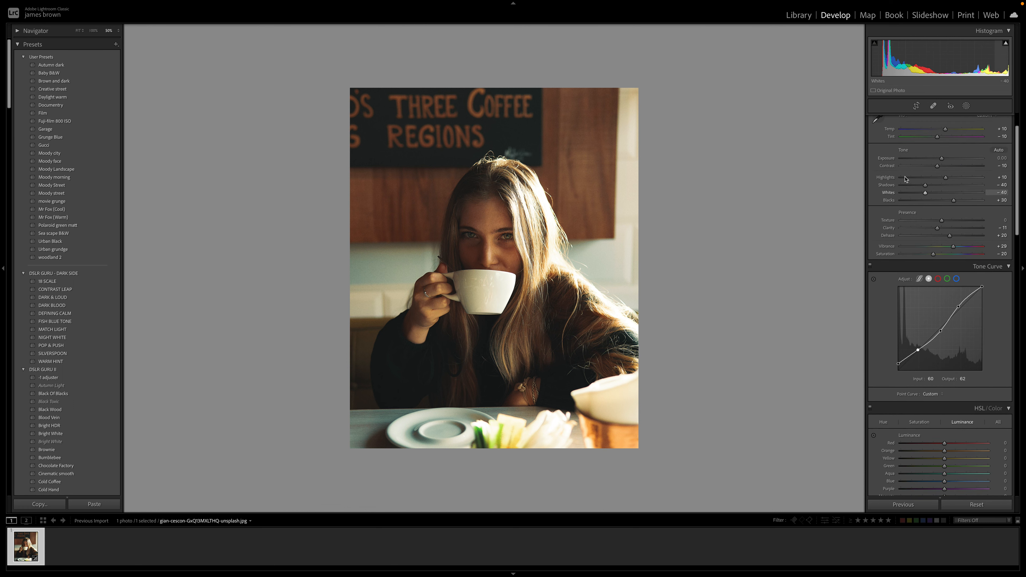
pyautogui.scroll(-3, 905, 179)
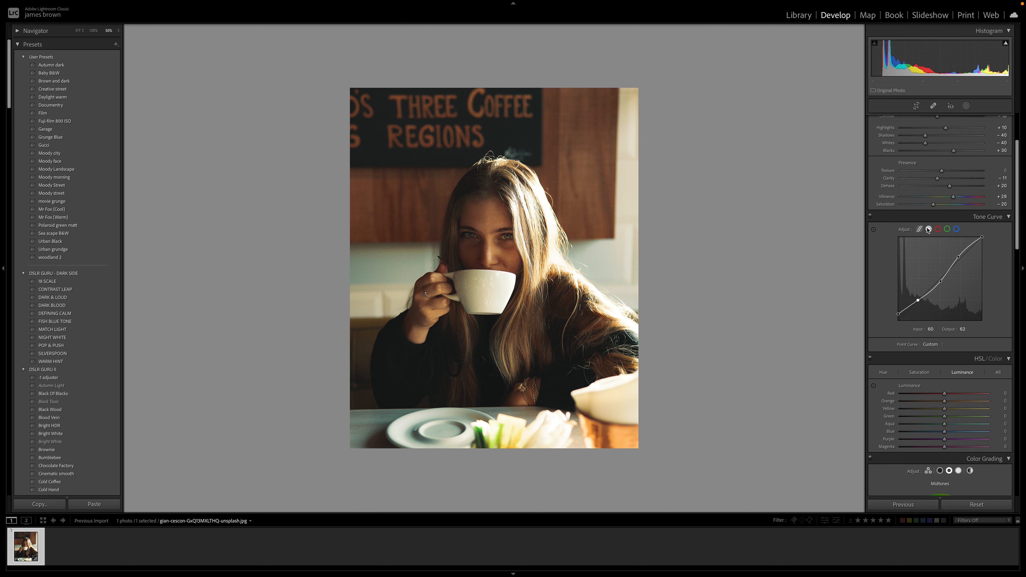
# Step: On the red curve, anchor the midtones, lower the shadows to about output 48 at input 63, and adjust a deeper point near input 31
pyautogui.click(938, 229)
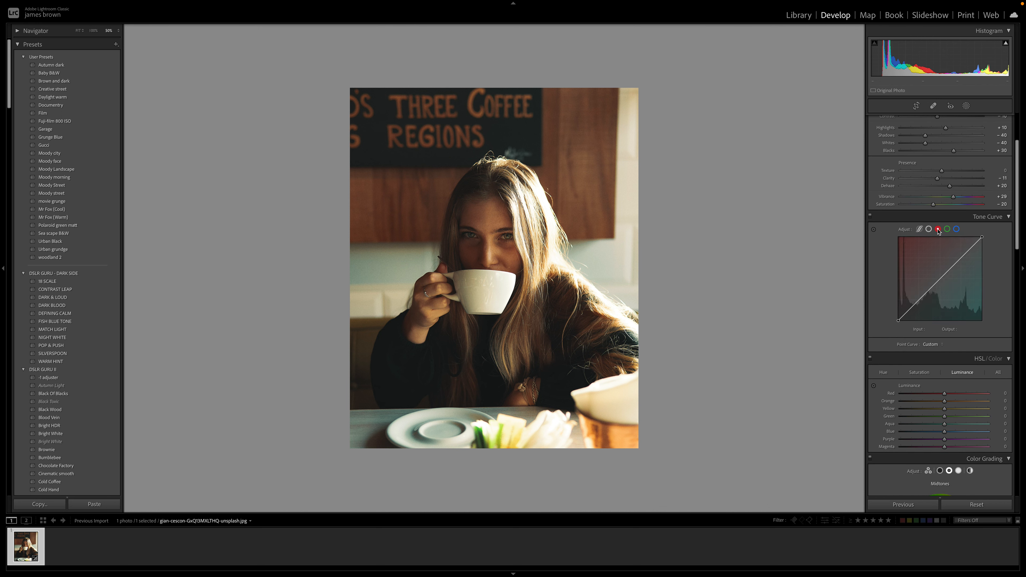
pyautogui.click(940, 278)
pyautogui.click(919, 300)
pyautogui.moveTo(918, 301); pyautogui.dragTo(919, 308)
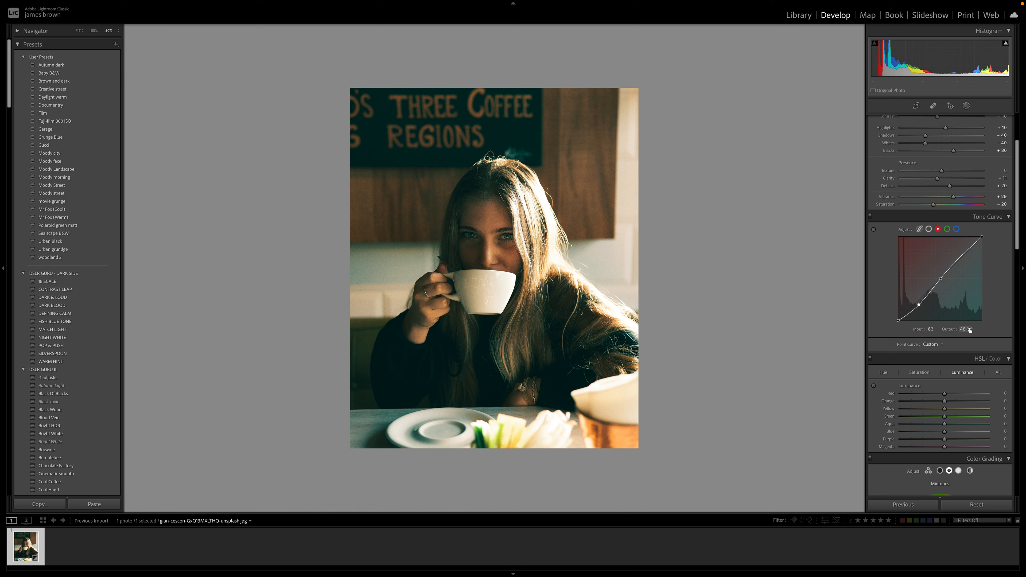
pyautogui.click(908, 315)
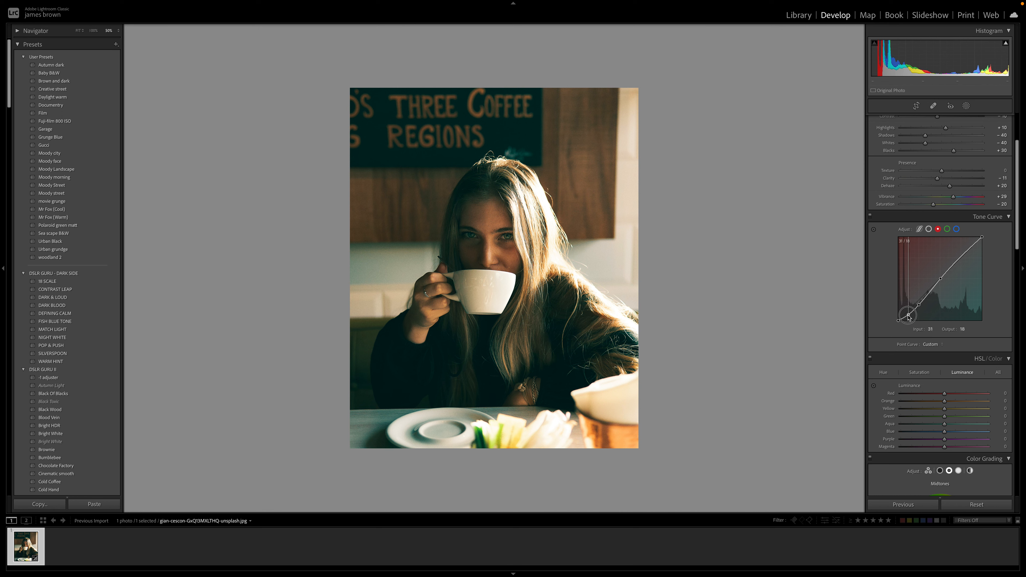
pyautogui.moveTo(908, 316); pyautogui.dragTo(908, 315)
pyautogui.moveTo(918, 305); pyautogui.dragTo(907, 313)
# Step: On the green curve, anchor the midtones at 130, lower the shadows to about output 56 at input 66, and lower a deeper shadow point
pyautogui.click(946, 229)
pyautogui.click(941, 278)
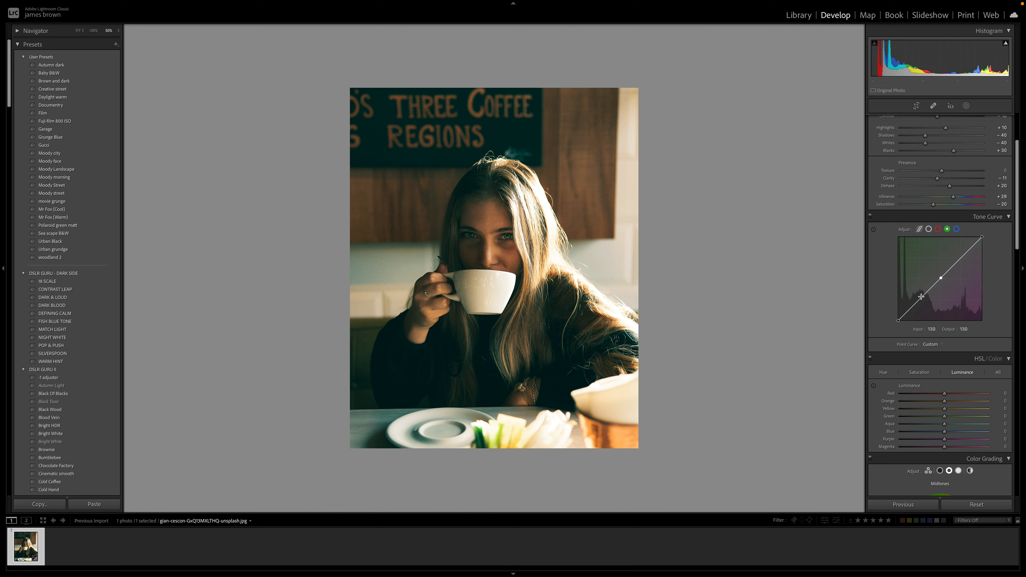
pyautogui.moveTo(919, 299); pyautogui.dragTo(919, 306)
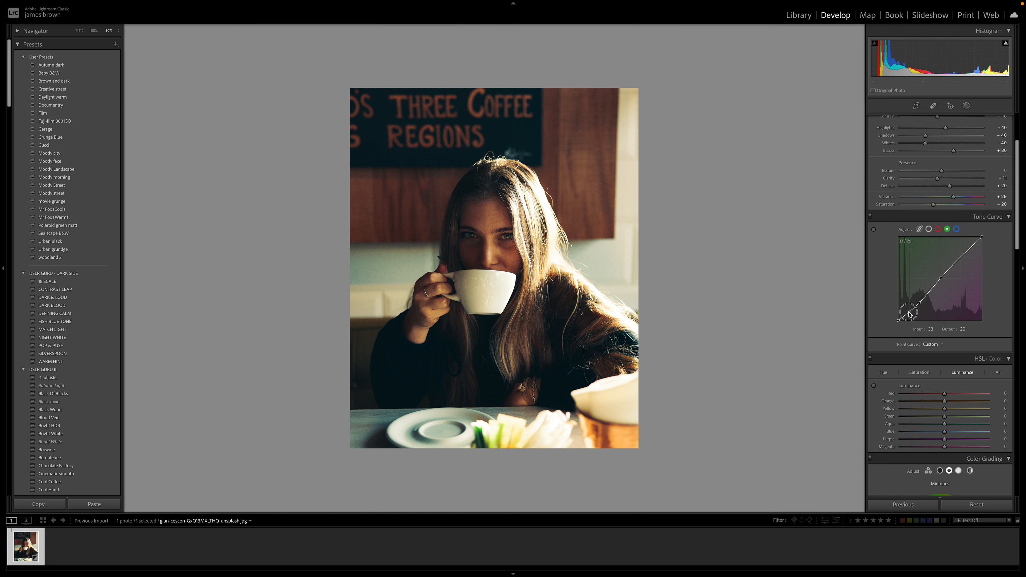
pyautogui.moveTo(909, 313); pyautogui.dragTo(919, 304)
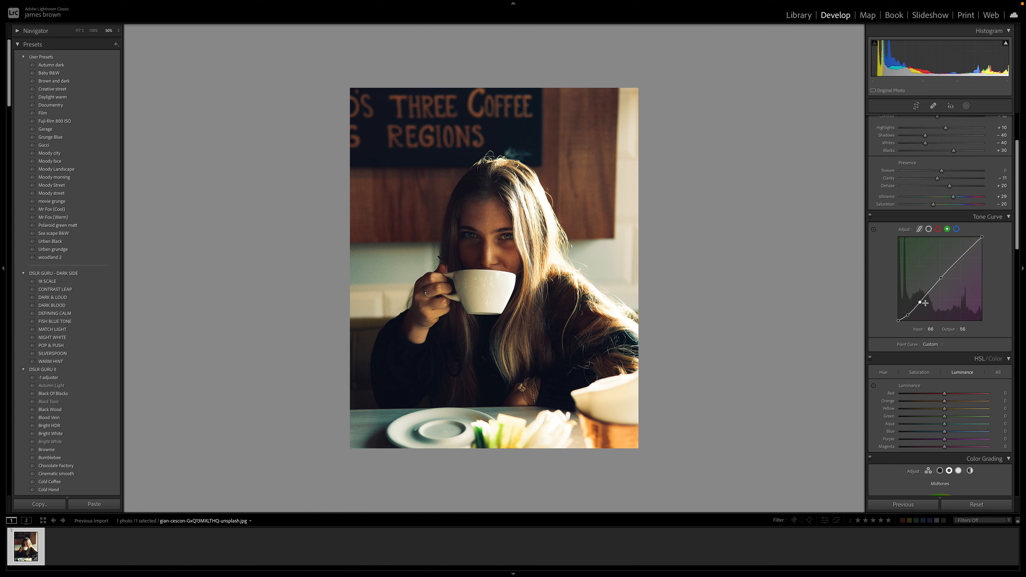
# Step: On the blue curve, anchor the midtones at about input 128, lower the shadows, and place a deeper point at about input 34, output 22
pyautogui.click(955, 229)
pyautogui.click(940, 279)
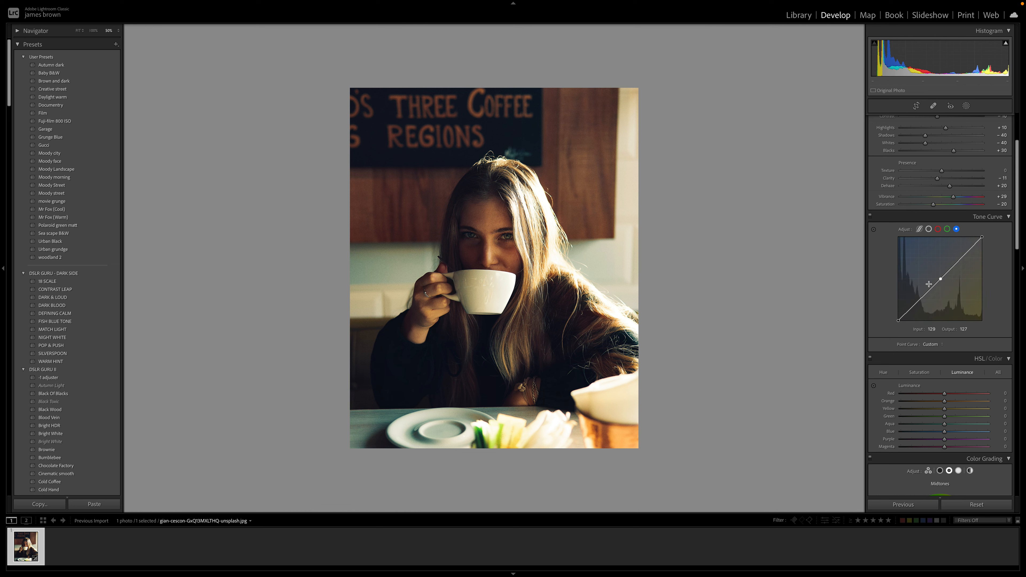
pyautogui.click(907, 311)
pyautogui.moveTo(920, 299); pyautogui.dragTo(909, 315)
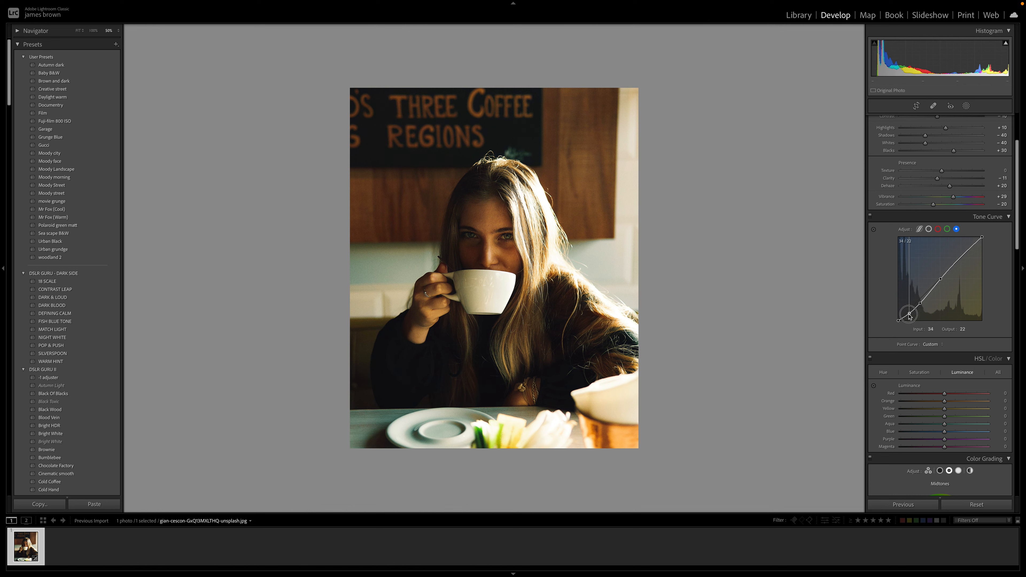
pyautogui.moveTo(909, 315); pyautogui.dragTo(909, 315)
# Step: Compare the red, green and blue curves and lower the green curve's shadow point to about output 52 at input 67
pyautogui.click(946, 229)
pyautogui.click(938, 229)
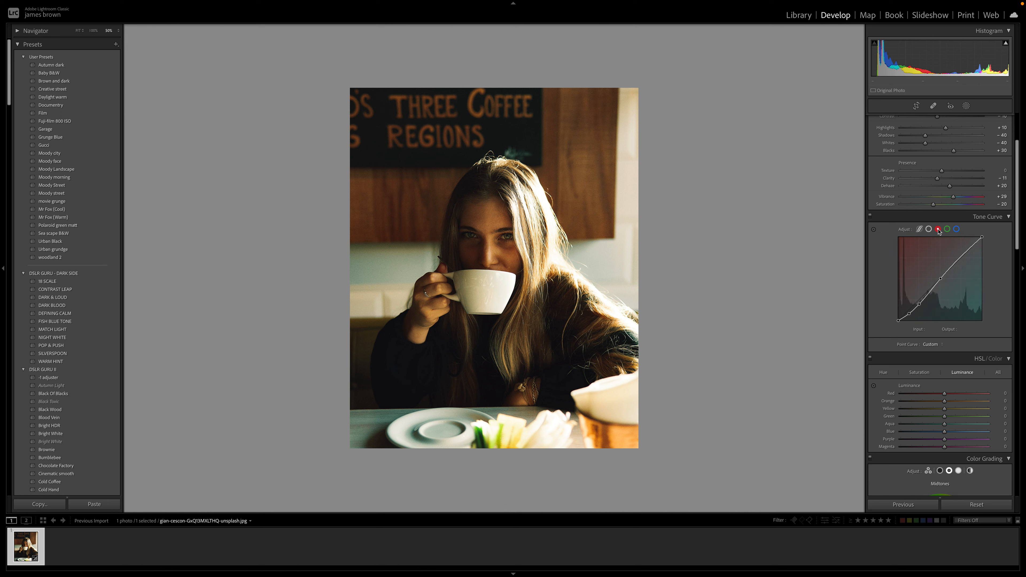
pyautogui.click(947, 229)
pyautogui.moveTo(920, 302); pyautogui.dragTo(920, 303)
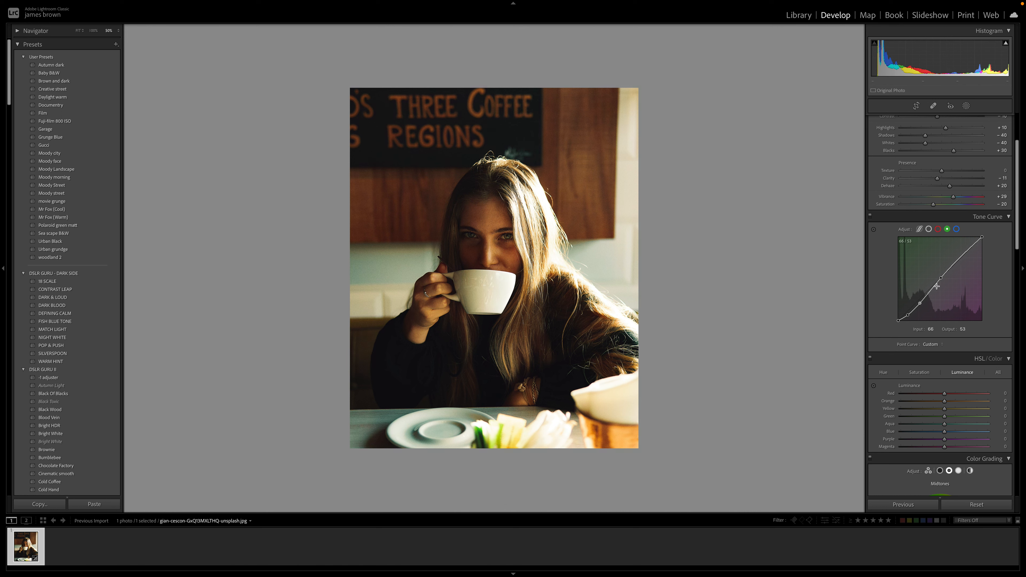
pyautogui.click(956, 229)
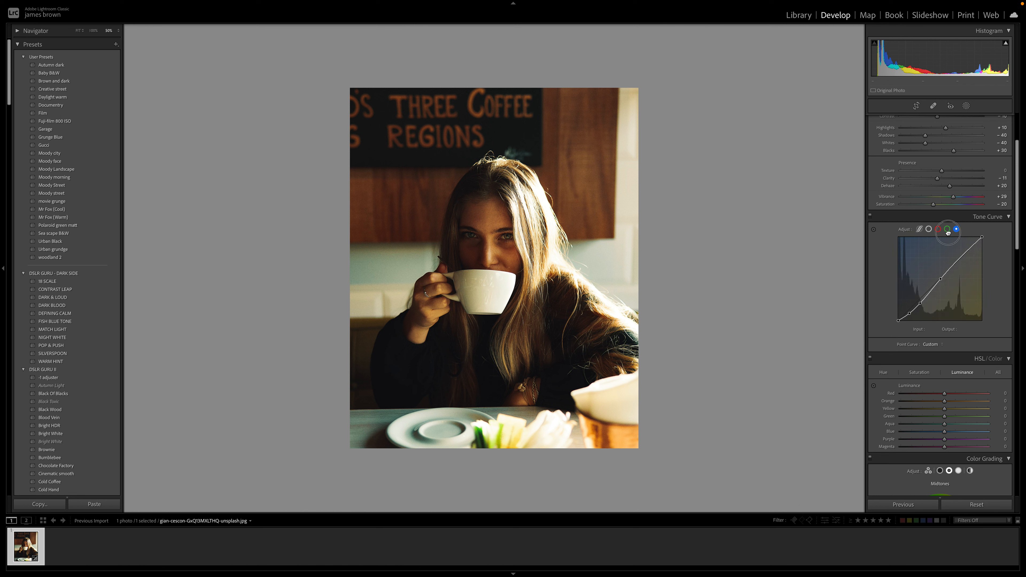
pyautogui.click(948, 230)
pyautogui.click(938, 230)
pyautogui.click(946, 229)
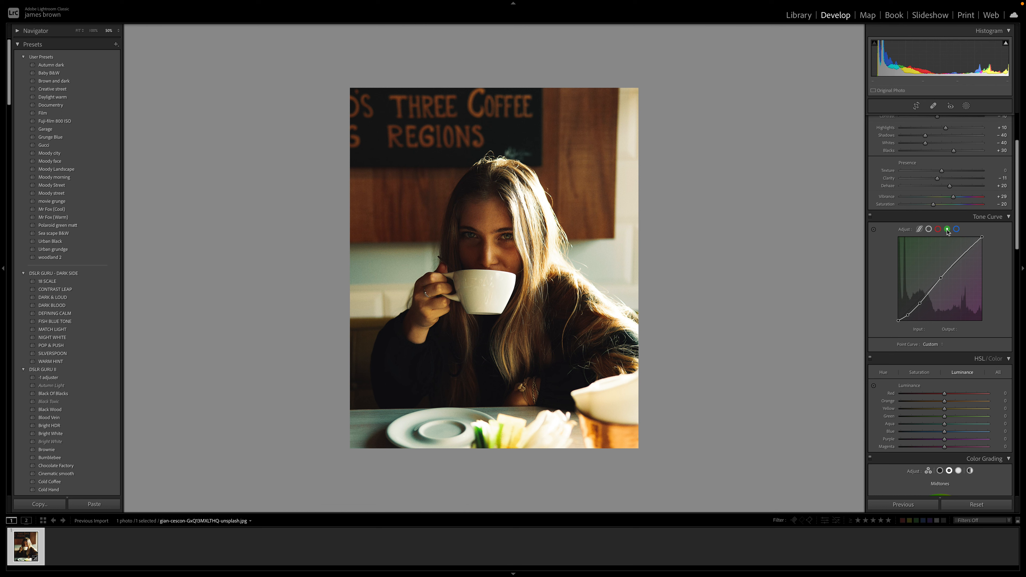
pyautogui.moveTo(919, 304); pyautogui.dragTo(920, 306)
# Step: Fine-tune the HSL hues, shifting red slightly negative and adjusting the orange hue just below it
pyautogui.scroll(-3, 1000, 317)
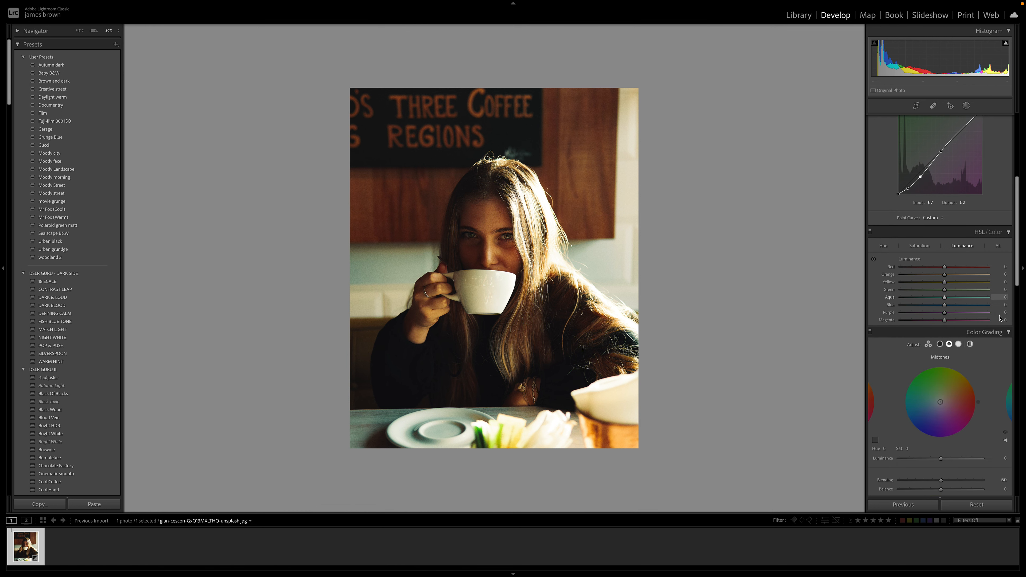
pyautogui.scroll(-1, 1000, 318)
pyautogui.click(883, 215)
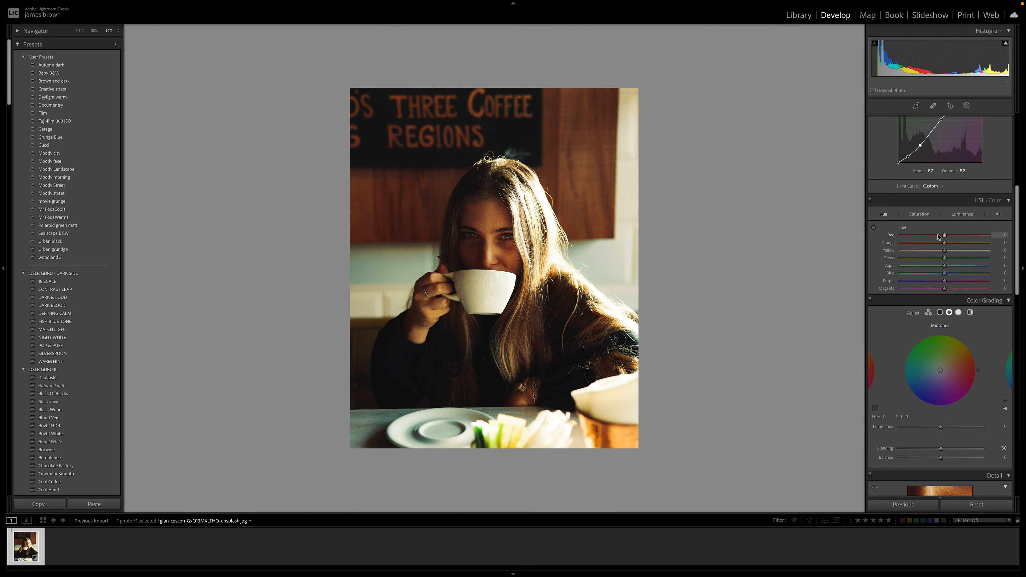
pyautogui.click(945, 237)
pyautogui.moveTo(945, 237); pyautogui.dragTo(943, 238)
pyautogui.moveTo(944, 243); pyautogui.dragTo(950, 262)
# Step: Reduce the HSL saturation to red -7, orange -10, yellow -30 and green -80, and adjust the cooler colours from aqua down
pyautogui.click(920, 216)
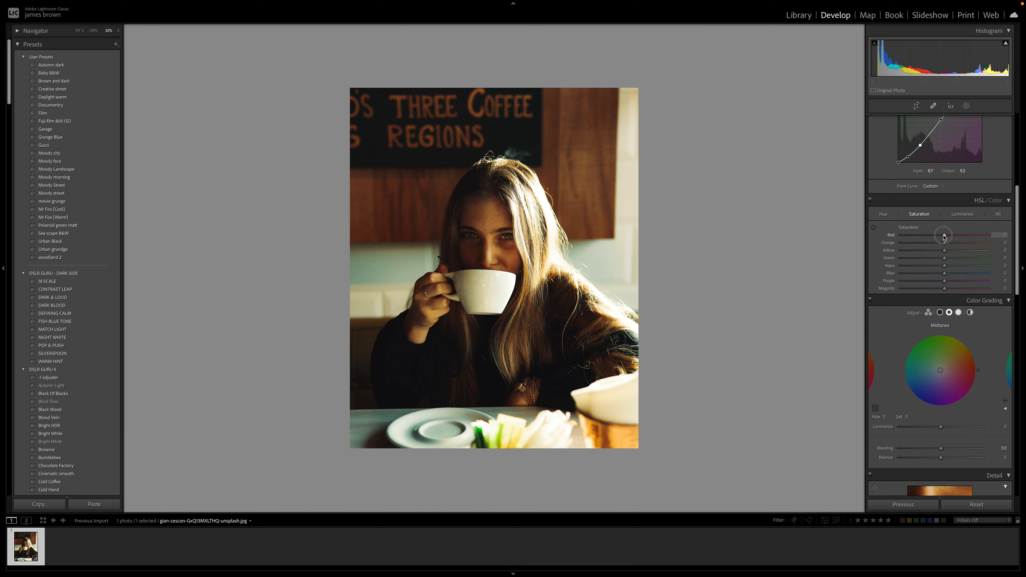
pyautogui.moveTo(942, 237); pyautogui.dragTo(939, 246)
pyautogui.moveTo(944, 251); pyautogui.dragTo(909, 259)
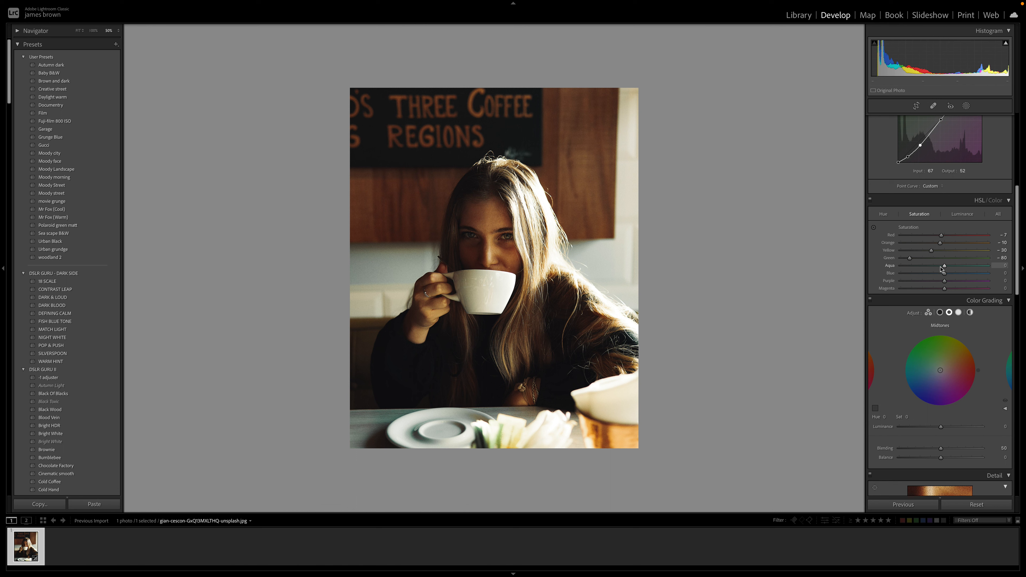
pyautogui.moveTo(944, 267); pyautogui.dragTo(940, 290)
# Step: Set the HSL luminance to orange +20, yellow -10, green +27, aqua +20 and blue +20
pyautogui.click(960, 216)
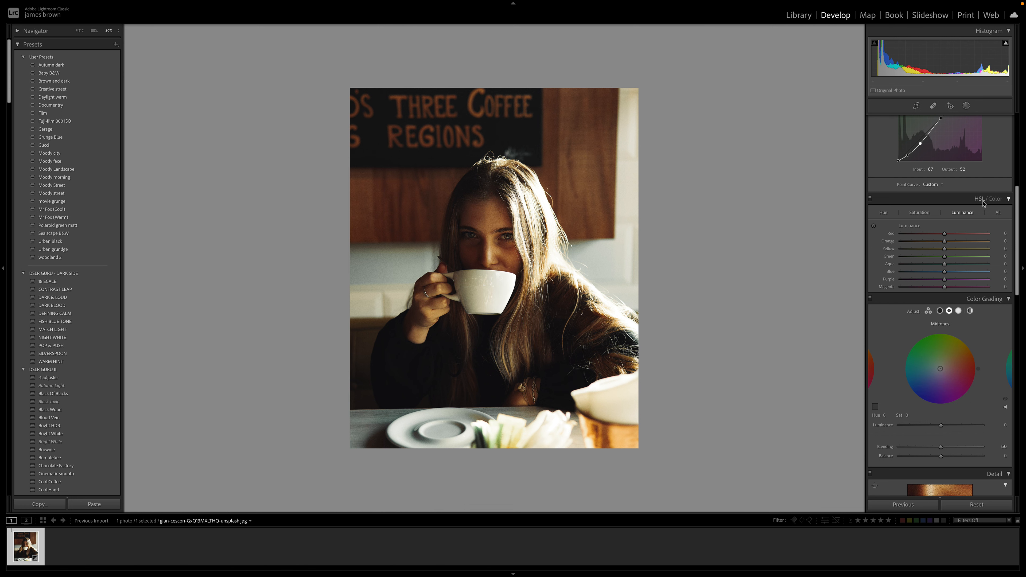
pyautogui.moveTo(945, 241); pyautogui.dragTo(954, 243)
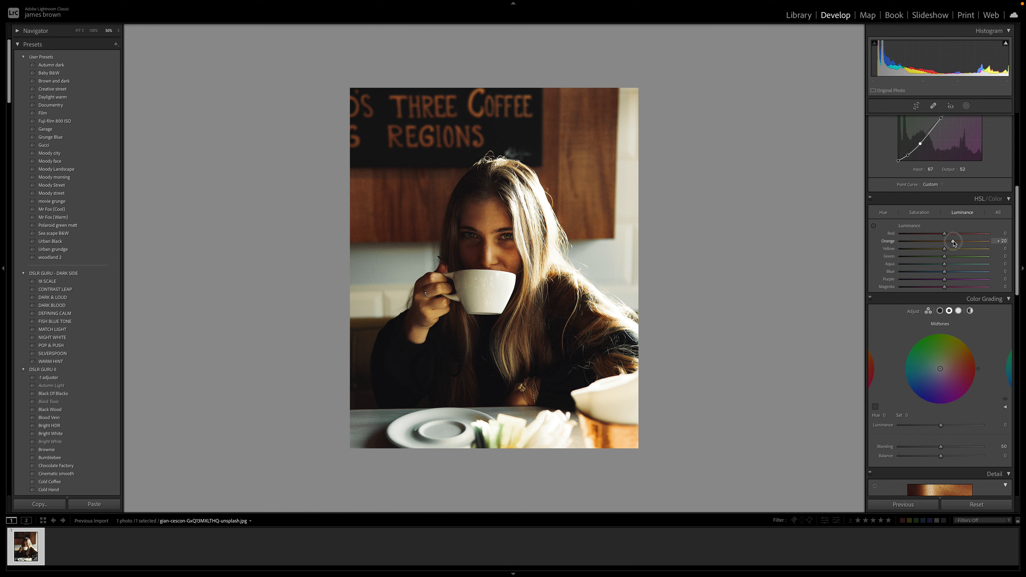
pyautogui.moveTo(945, 249); pyautogui.dragTo(941, 251)
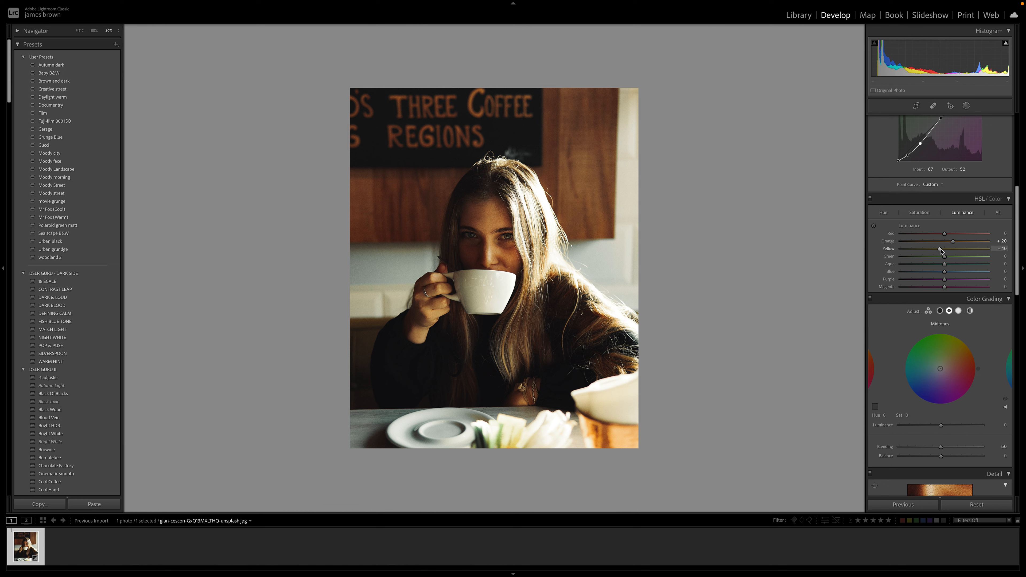
pyautogui.moveTo(944, 258); pyautogui.dragTo(956, 260)
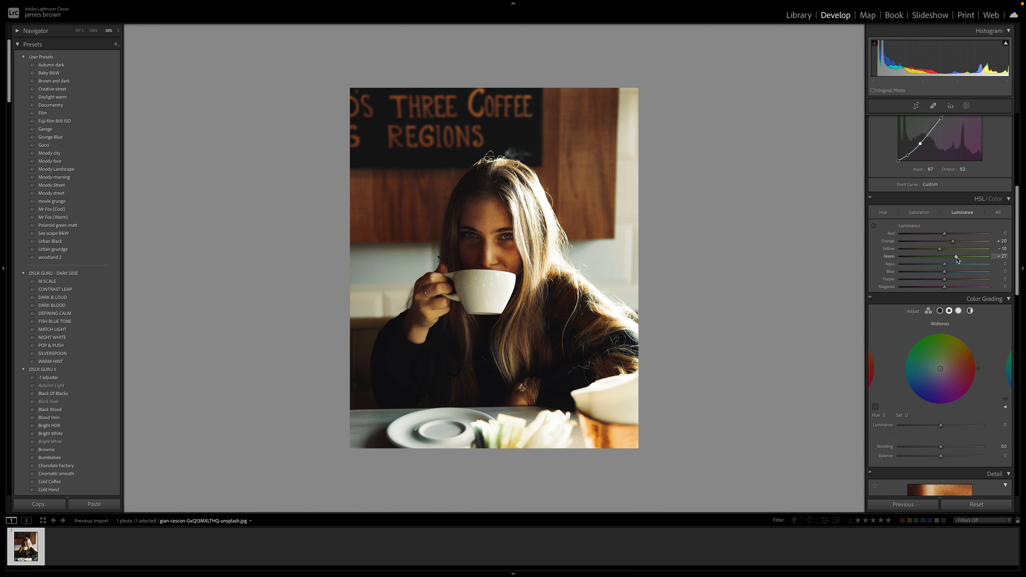
pyautogui.moveTo(945, 265); pyautogui.dragTo(958, 266)
pyautogui.moveTo(945, 275); pyautogui.dragTo(952, 264)
# Step: Toggle the HSL adjustments off and on repeatedly to compare their effect on the photo
pyautogui.click(870, 198)
pyautogui.click(870, 199)
pyautogui.click(870, 199)
pyautogui.click(870, 199)
pyautogui.click(870, 199)
pyautogui.click(870, 199)
pyautogui.click(870, 198)
pyautogui.click(870, 199)
pyautogui.click(870, 199)
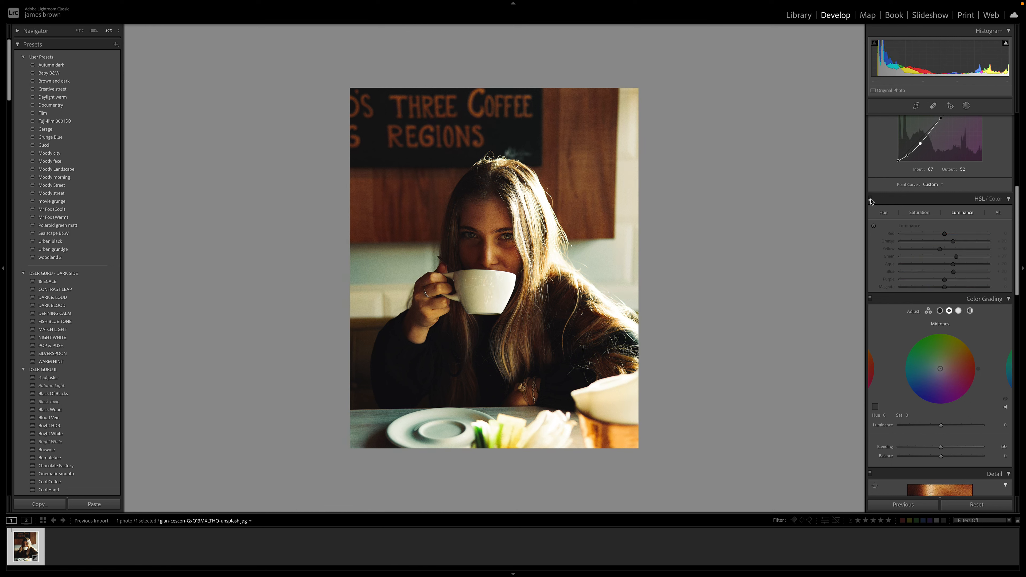
pyautogui.click(870, 199)
pyautogui.click(870, 199)
pyautogui.click(871, 199)
# Step: Tint the shadows in Color Grading by entering a hue and a saturation of 20
pyautogui.scroll(-3, 991, 221)
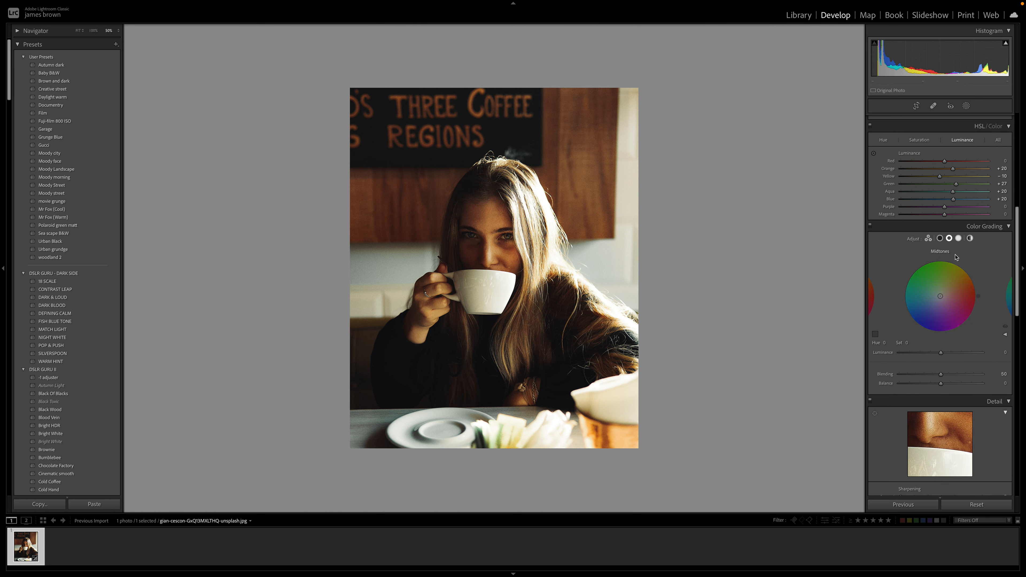
pyautogui.scroll(-1, 954, 245)
pyautogui.click(939, 232)
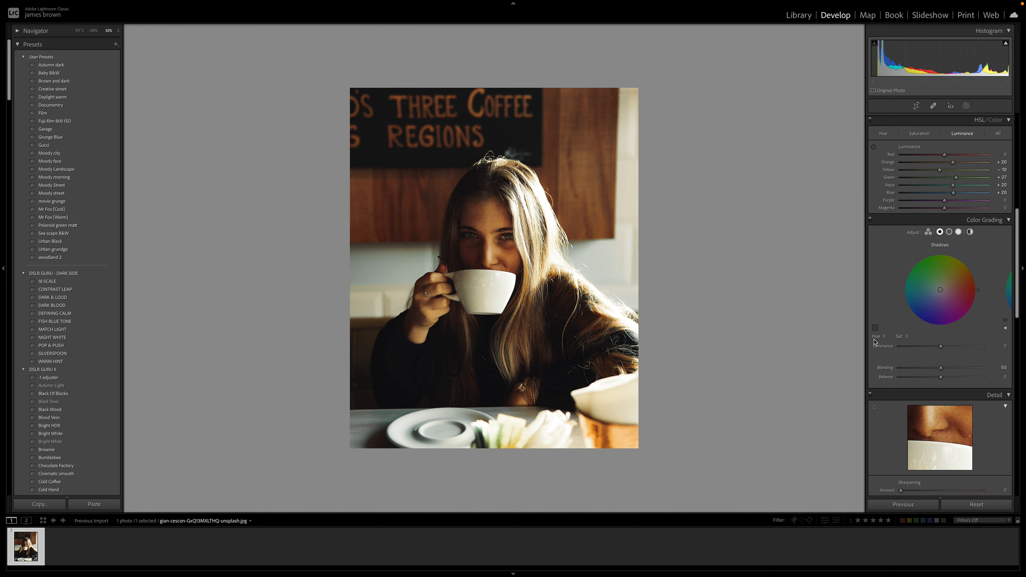
pyautogui.click(884, 336)
pyautogui.click(906, 336)
pyautogui.write('20')
pyautogui.press('Return')
# Step: Tint the midtones in Color Grading with hue 40 and saturation 16
pyautogui.click(949, 233)
pyautogui.click(884, 336)
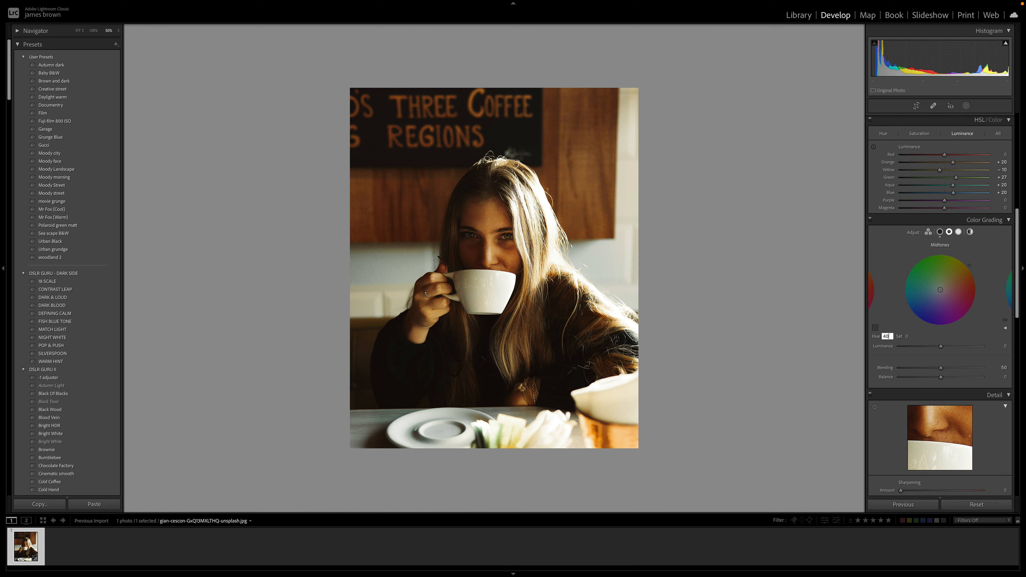
pyautogui.click(906, 338)
pyautogui.write('16')
pyautogui.press('Return')
# Step: Toggle the Color Grading adjustments off and on repeatedly to compare their effect on the photo
pyautogui.scroll(-3, 945, 267)
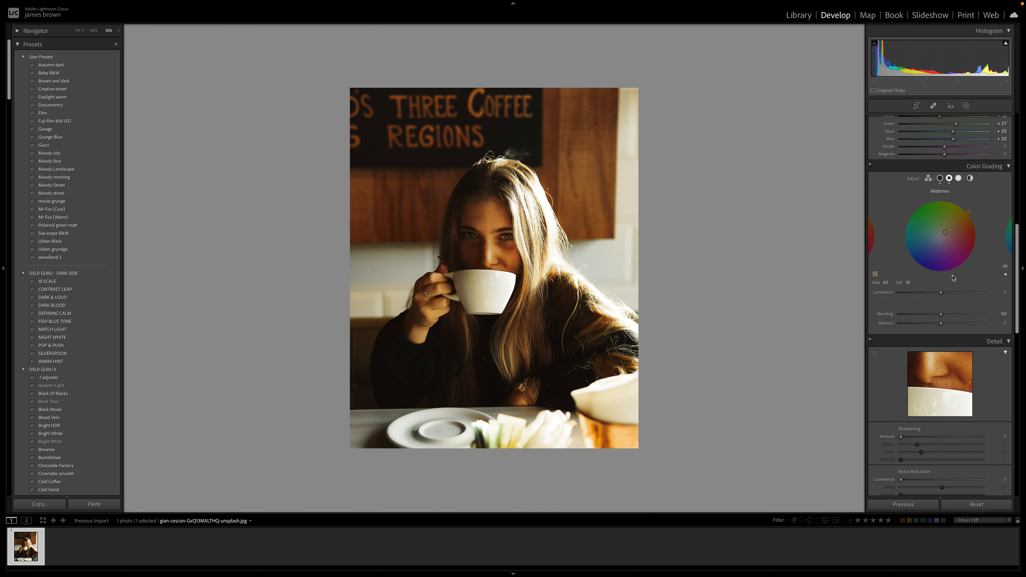
pyautogui.scroll(1, 951, 275)
pyautogui.click(870, 186)
pyautogui.click(871, 186)
pyautogui.click(871, 186)
pyautogui.click(870, 186)
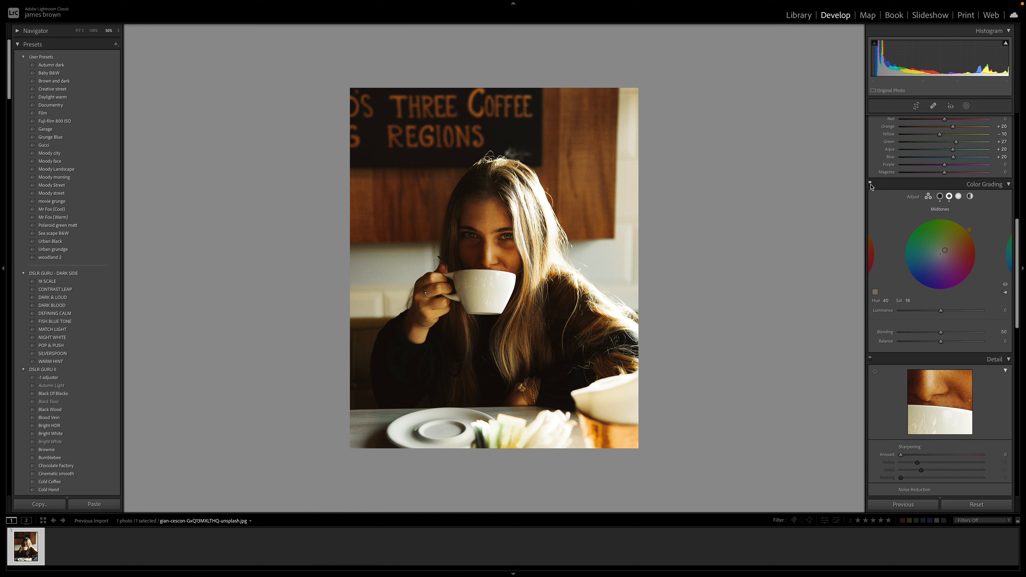
pyautogui.click(871, 185)
pyautogui.click(870, 186)
pyautogui.click(871, 186)
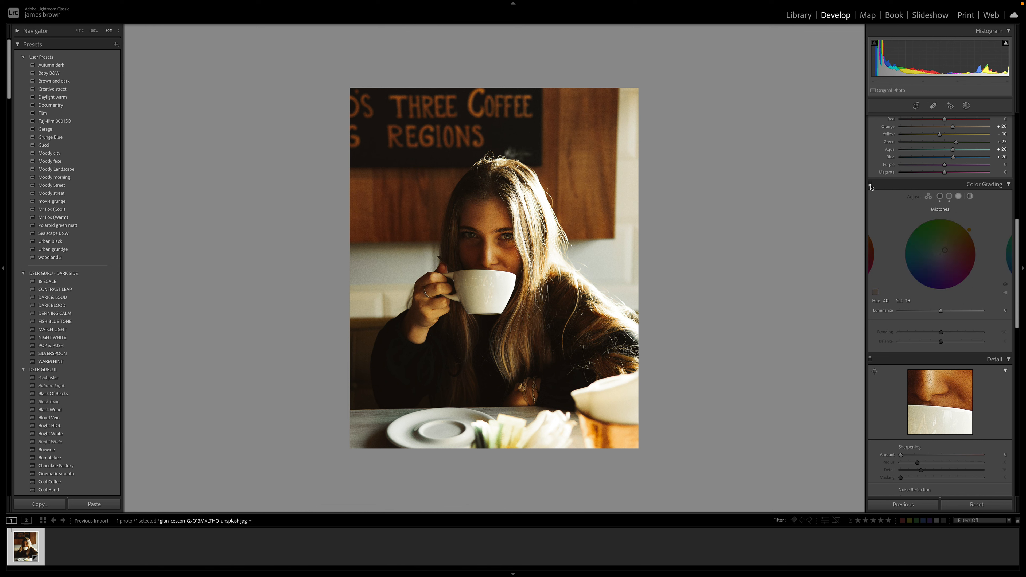
pyautogui.click(870, 186)
pyautogui.click(870, 186)
pyautogui.click(870, 186)
# Step: Raise the color noise reduction amount in the Detail settings to roughly a quarter of its range
pyautogui.scroll(-1, 958, 347)
pyautogui.scroll(-5, 958, 346)
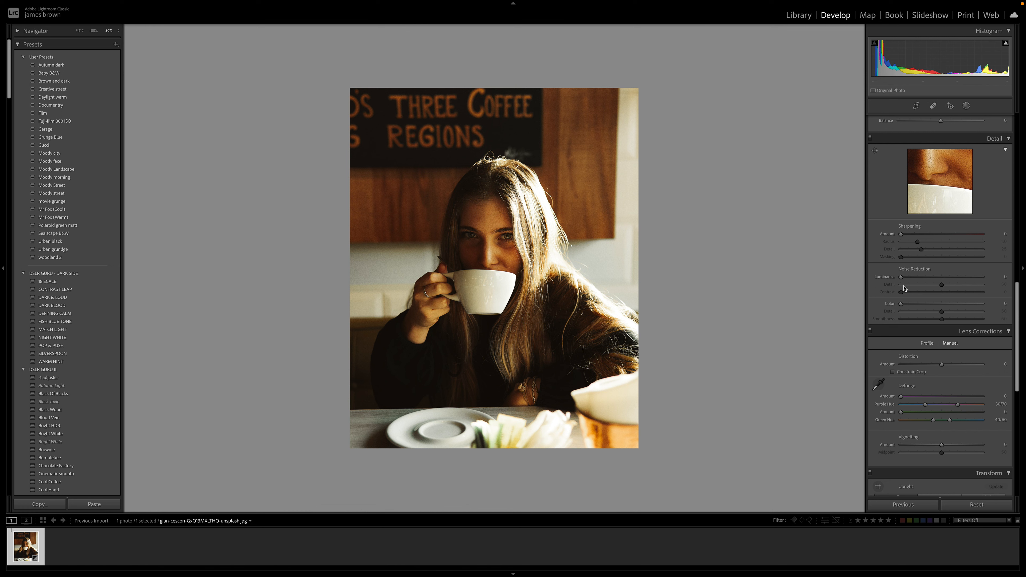
pyautogui.moveTo(900, 304); pyautogui.dragTo(921, 306)
# Step: Add film grain to the photo with an amount of 27
pyautogui.scroll(-5, 923, 343)
pyautogui.scroll(-4, 924, 344)
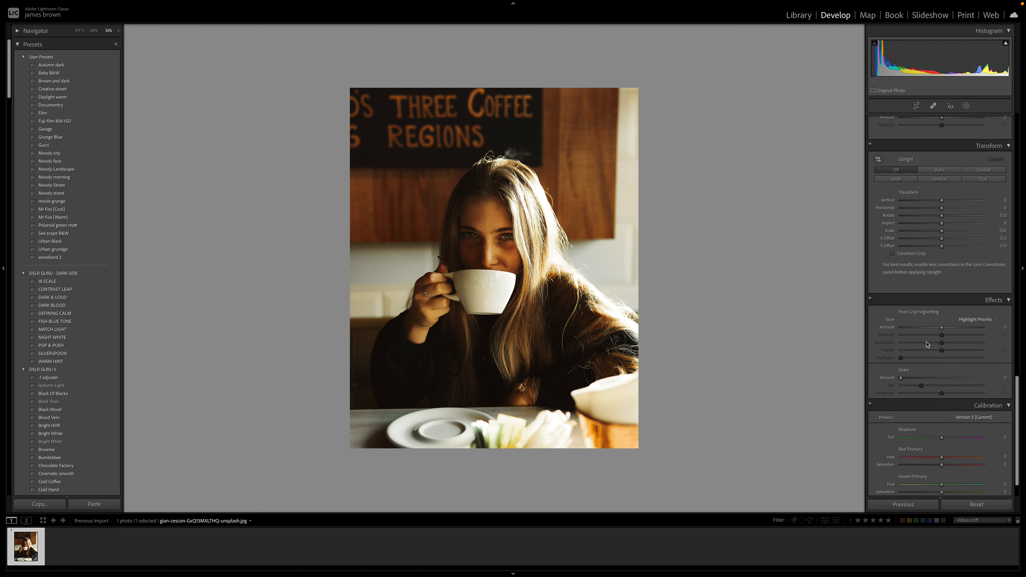
pyautogui.scroll(-1, 926, 344)
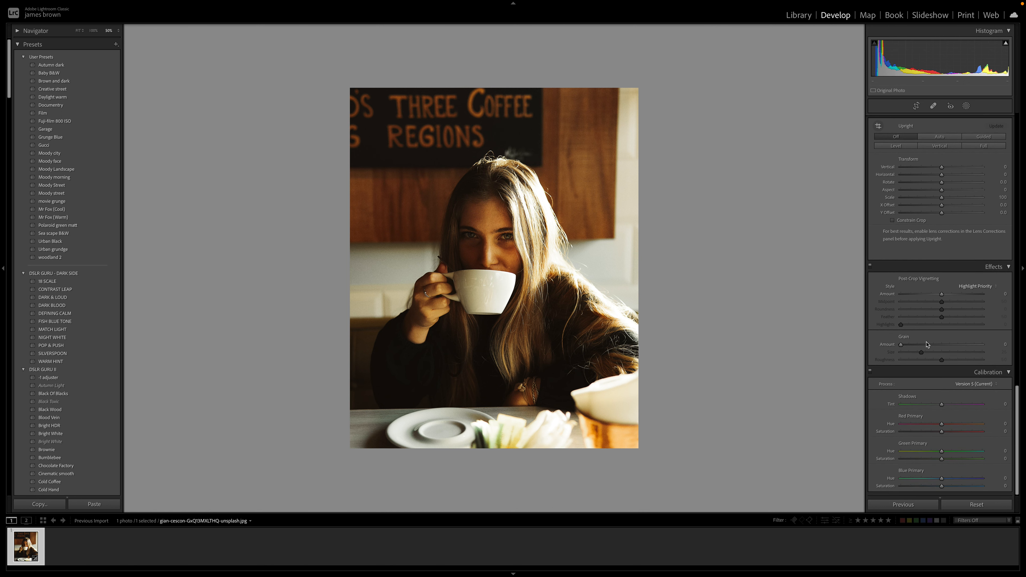
pyautogui.click(902, 346)
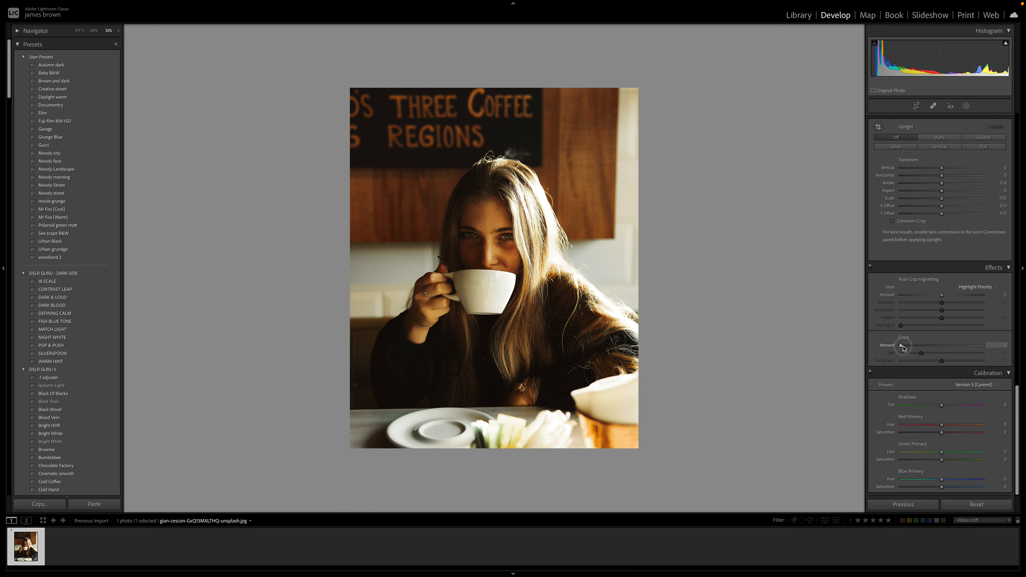
pyautogui.moveTo(909, 349); pyautogui.dragTo(925, 349)
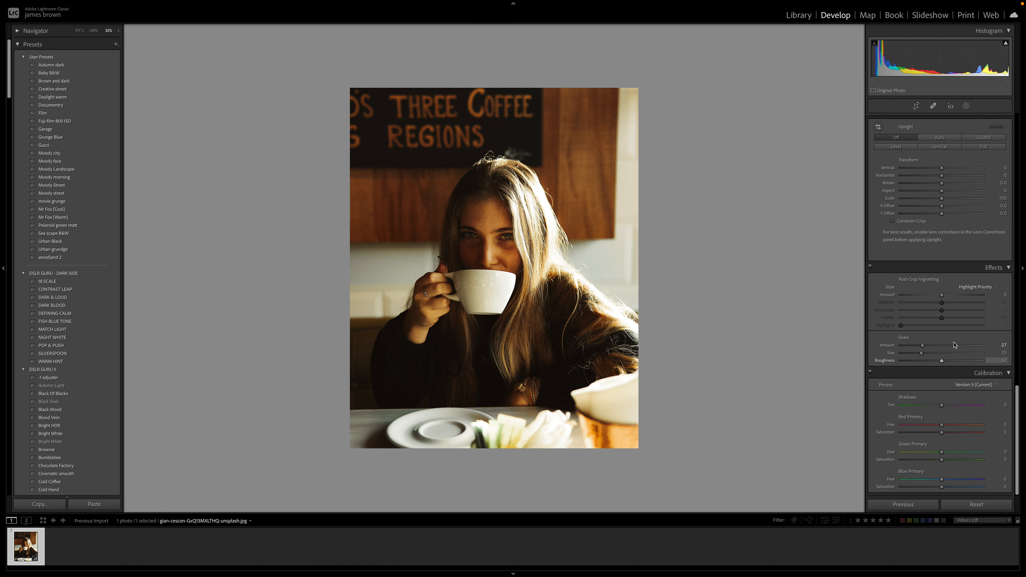
# Step: Try a darkening post-crop vignette and reset its amount
pyautogui.moveTo(941, 295); pyautogui.dragTo(931, 296)
pyautogui.doubleClick(931, 296)
pyautogui.scroll(-1, 939, 315)
# Step: Compare the photo before and after side by side and review the RGB, red, green and blue tone curves
pyautogui.scroll(10, 938, 315)
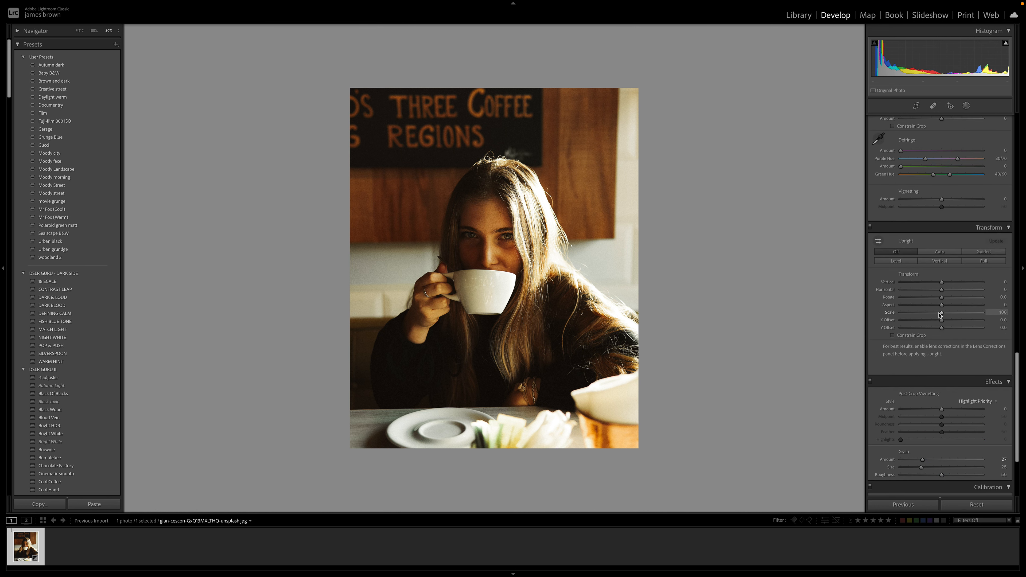
pyautogui.scroll(10, 939, 315)
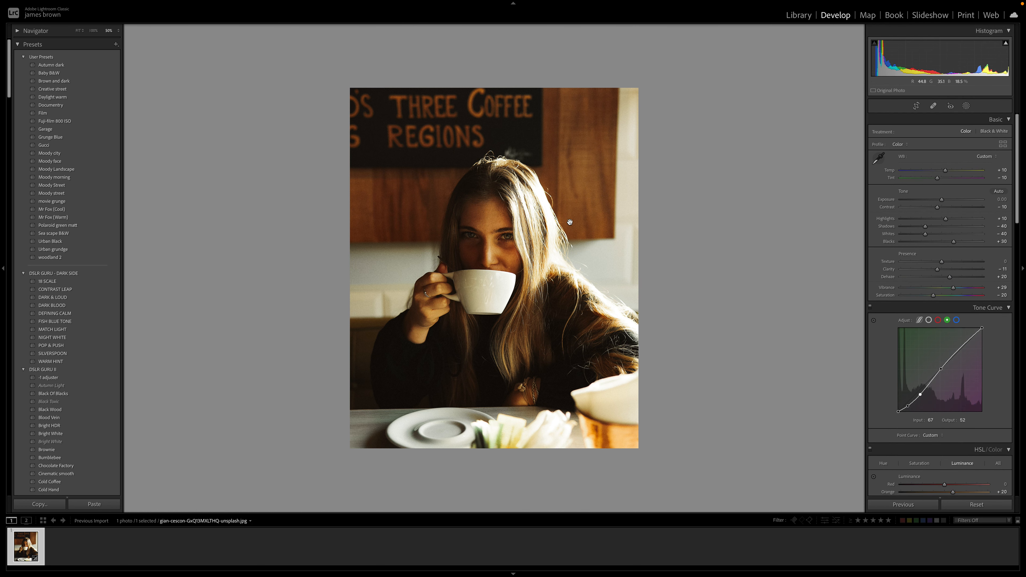
pyautogui.press('y')
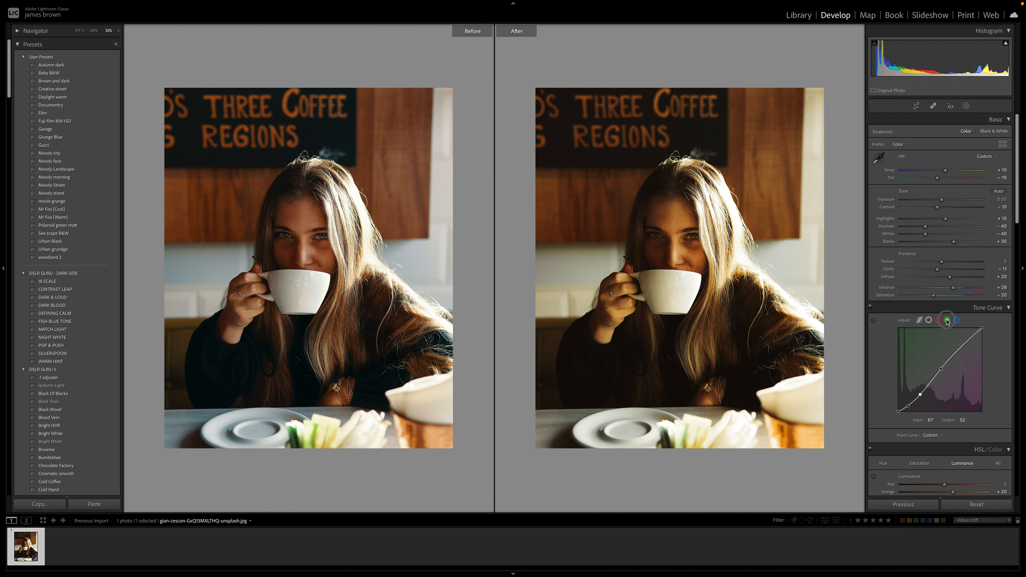
pyautogui.click(937, 321)
pyautogui.click(929, 320)
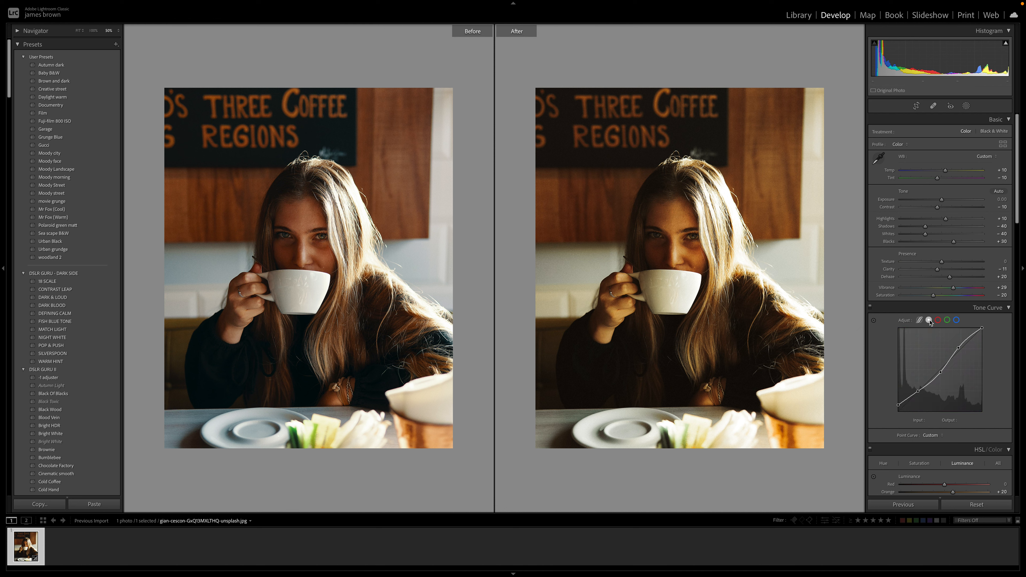
pyautogui.click(947, 320)
pyautogui.click(956, 320)
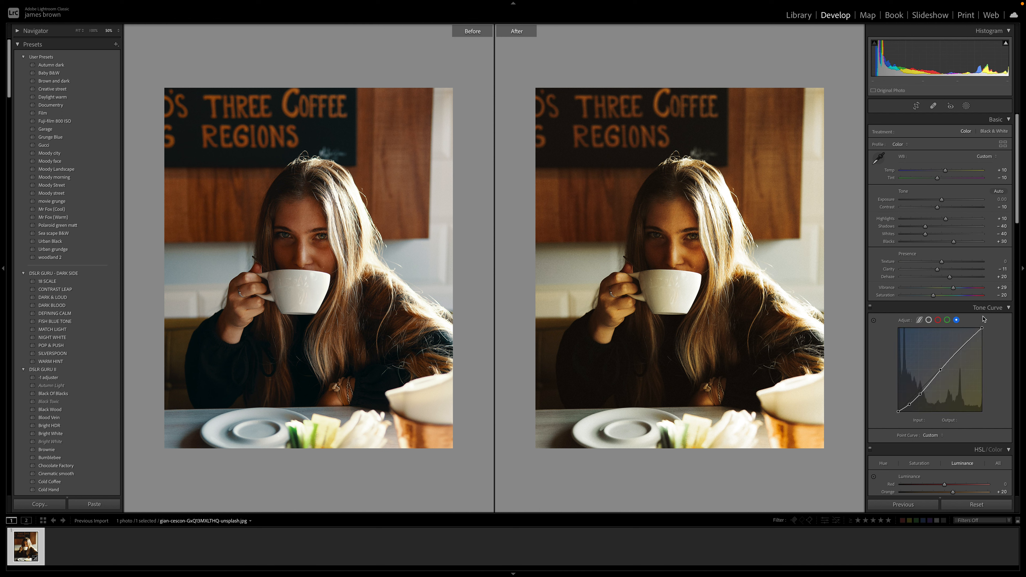
# Step: Refine the shadow and midtone points of the blue curve and show the edited photo full screen
pyautogui.scroll(-3, 984, 319)
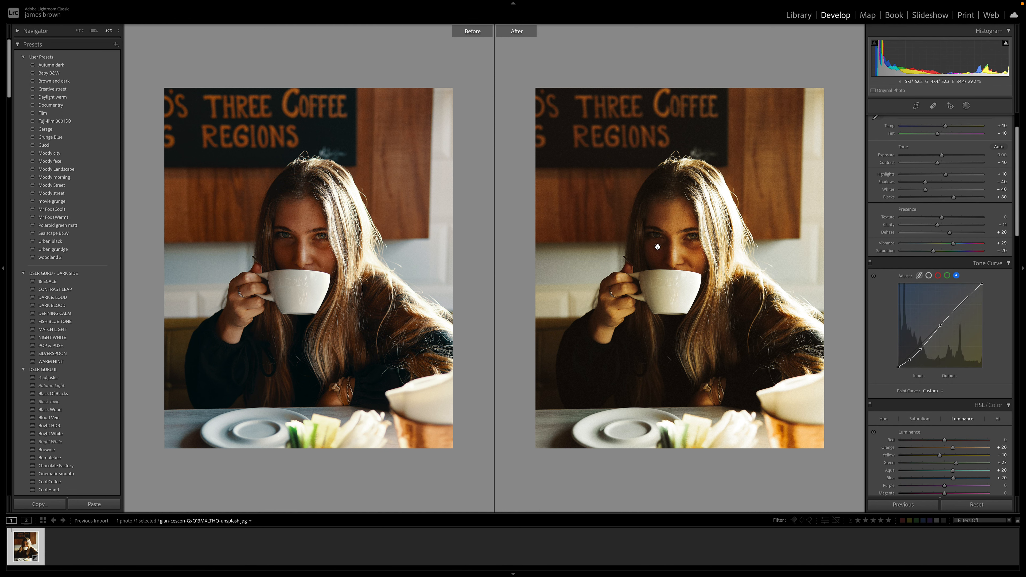
pyautogui.click(920, 350)
pyautogui.moveTo(909, 359)
pyautogui.mouseDown()
pyautogui.moveTo(919, 347)
pyautogui.moveTo(909, 359)
pyautogui.mouseUp()
pyautogui.moveTo(940, 325); pyautogui.dragTo(938, 327)
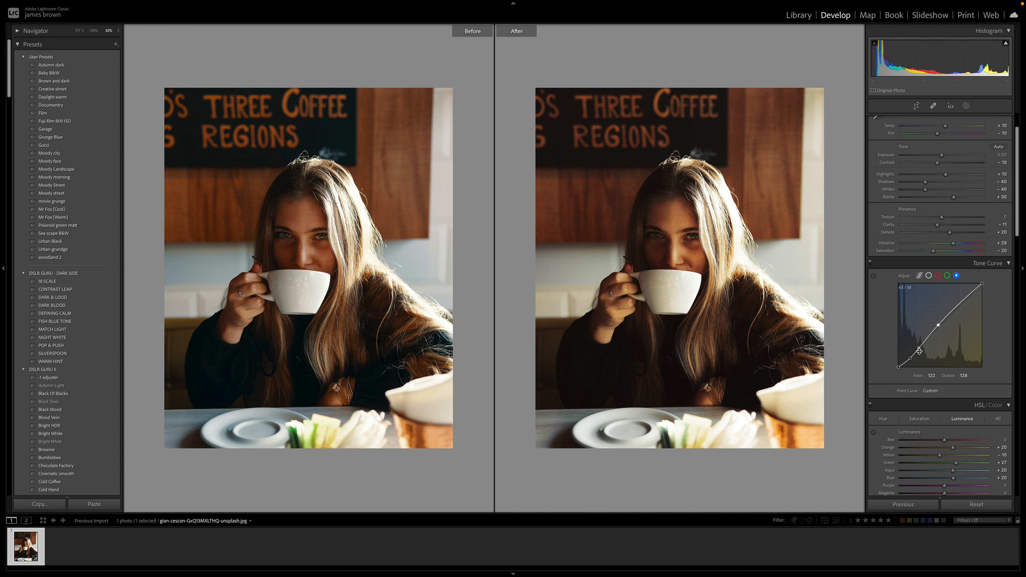
pyautogui.moveTo(919, 347); pyautogui.dragTo(917, 348)
pyautogui.moveTo(939, 324); pyautogui.dragTo(940, 325)
pyautogui.press('f')
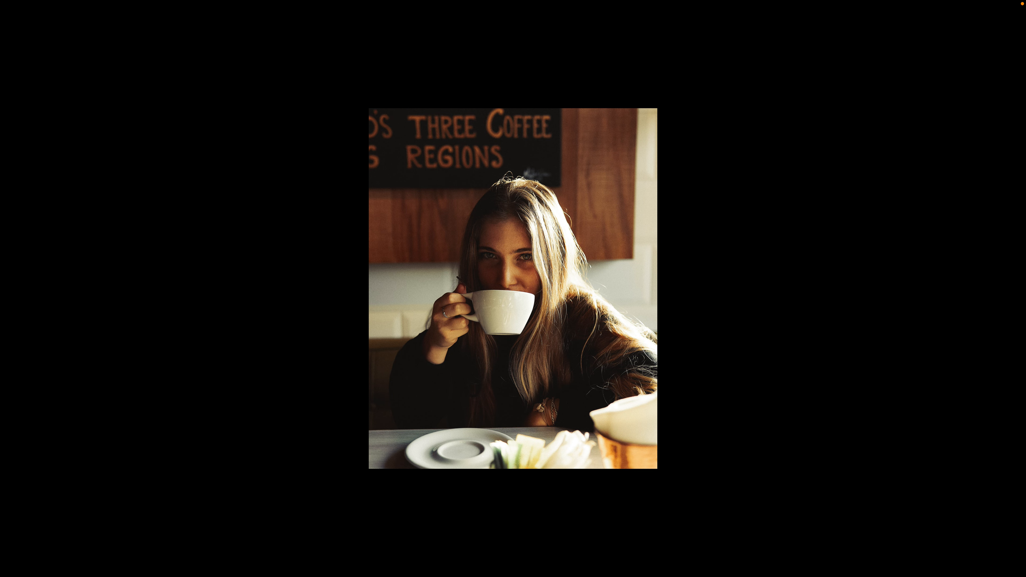